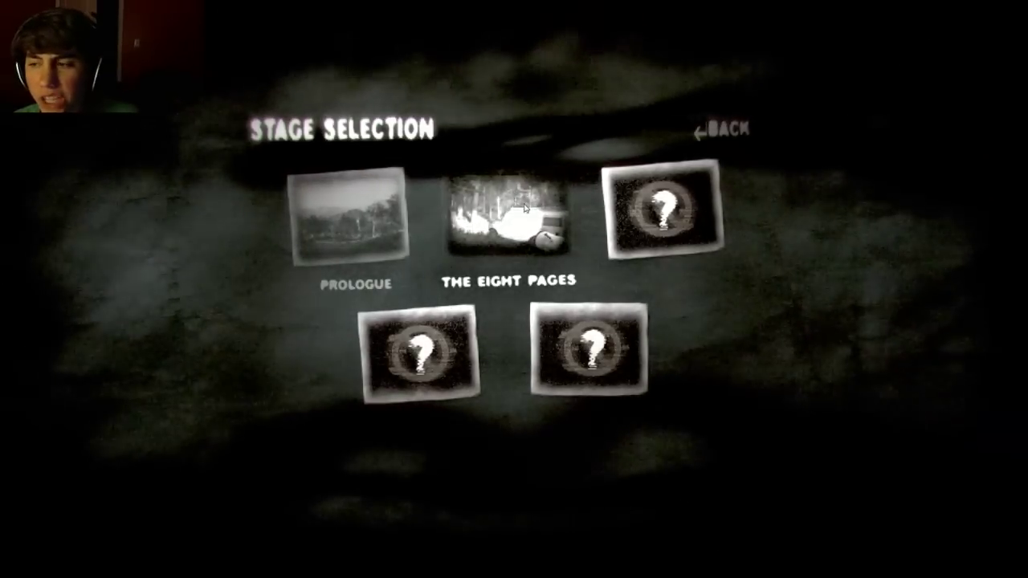
- Start The Eight Pages stage, then read and dismiss the canoeing rules note on the cabin wall
click(523, 208)
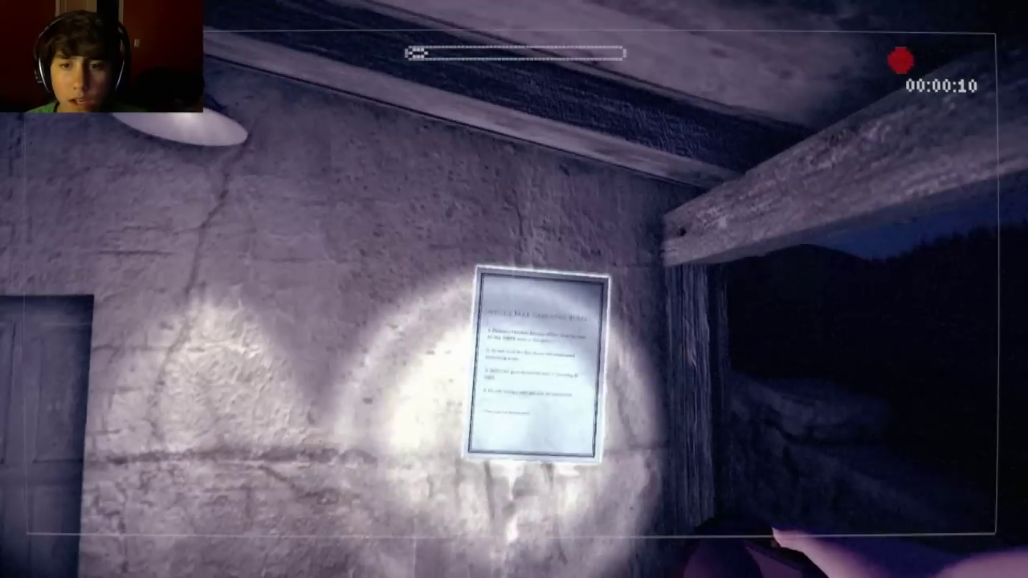
click(515, 290)
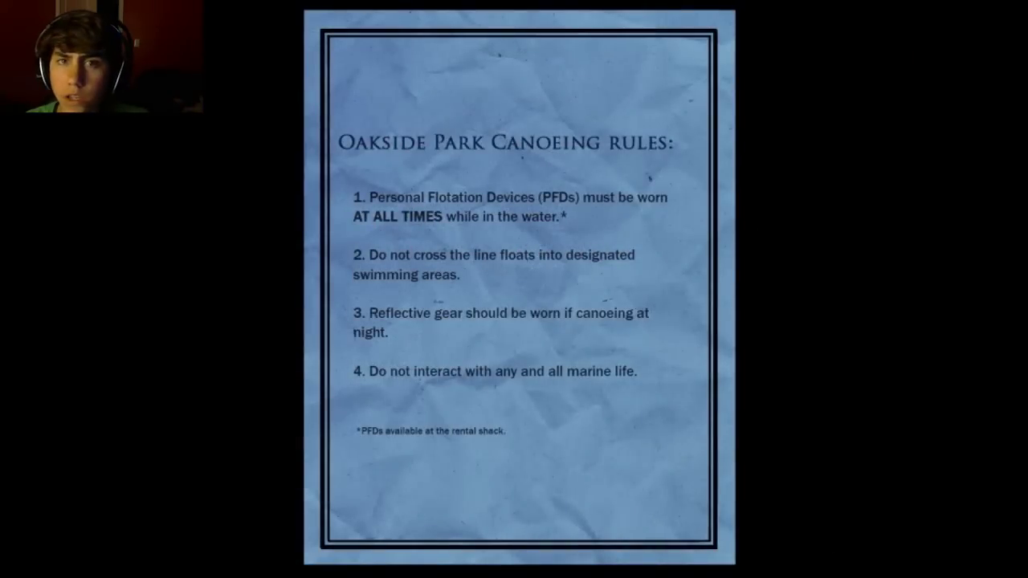
click(514, 289)
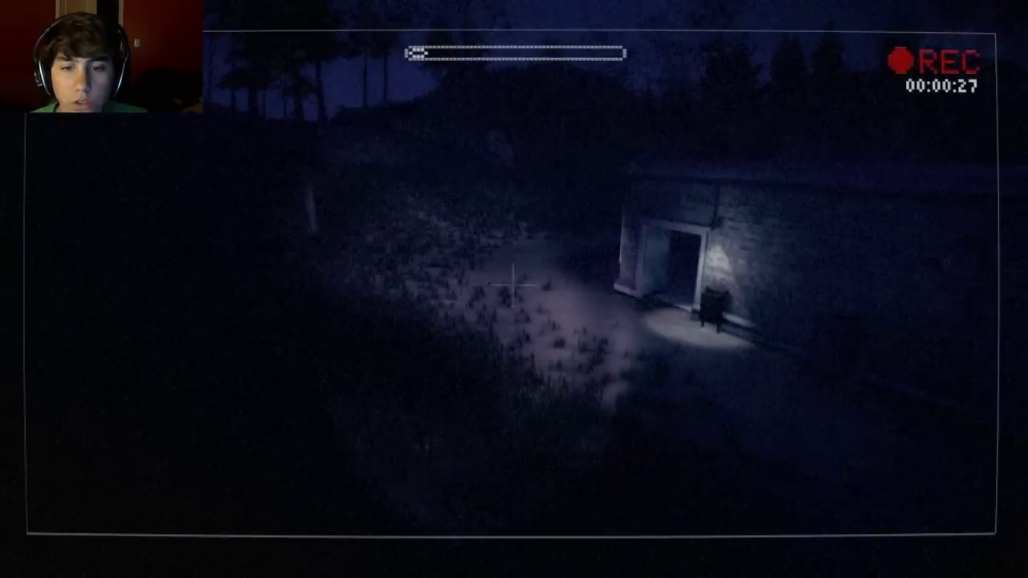
- Switch on the flashlight and walk through the doorway into the dark brick room
click(513, 285)
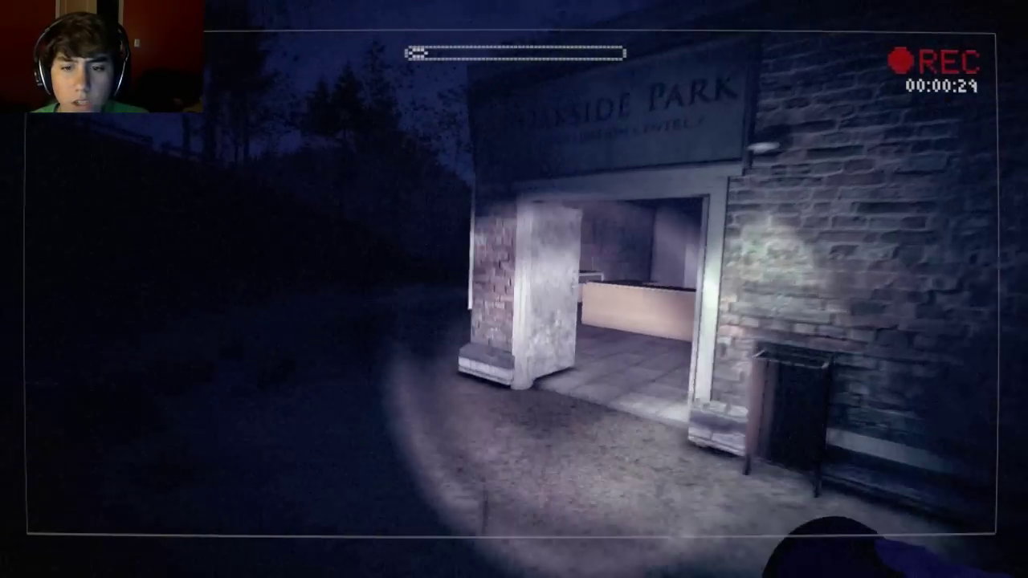
key(w)
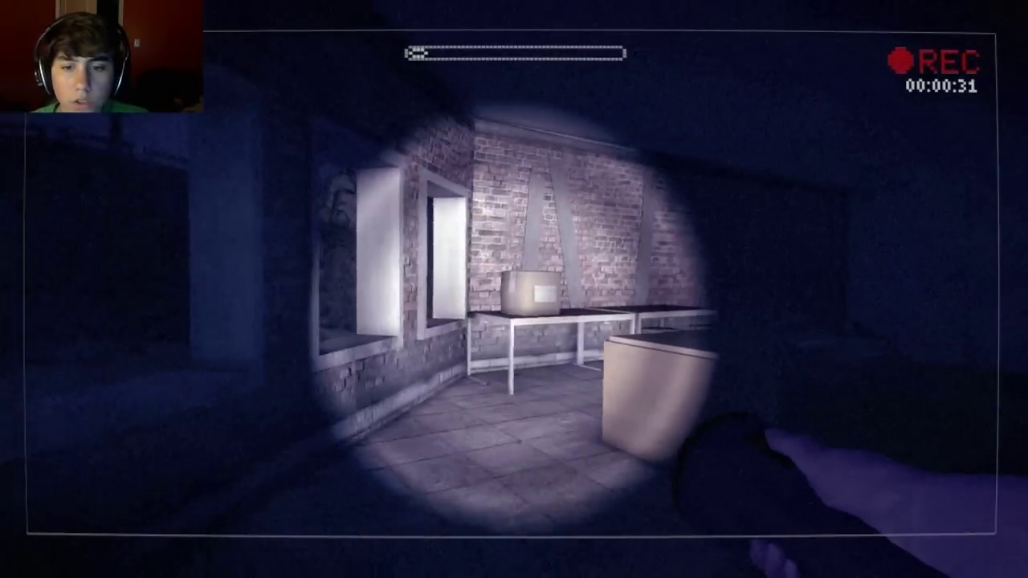
- Search the locker corridor and the brick room with the microwave table
drag(514, 289, 354, 289)
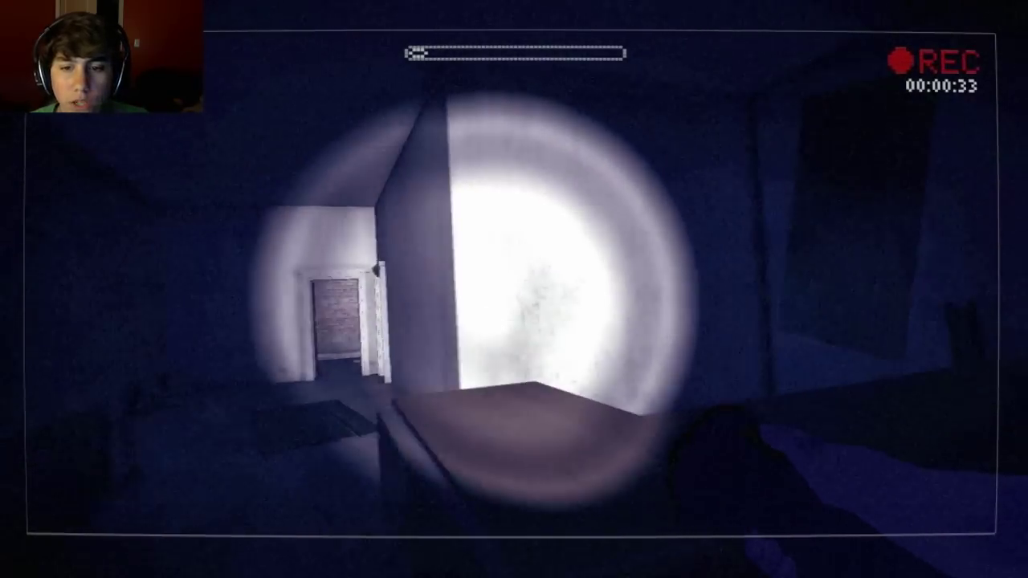
key(w)
key(w)
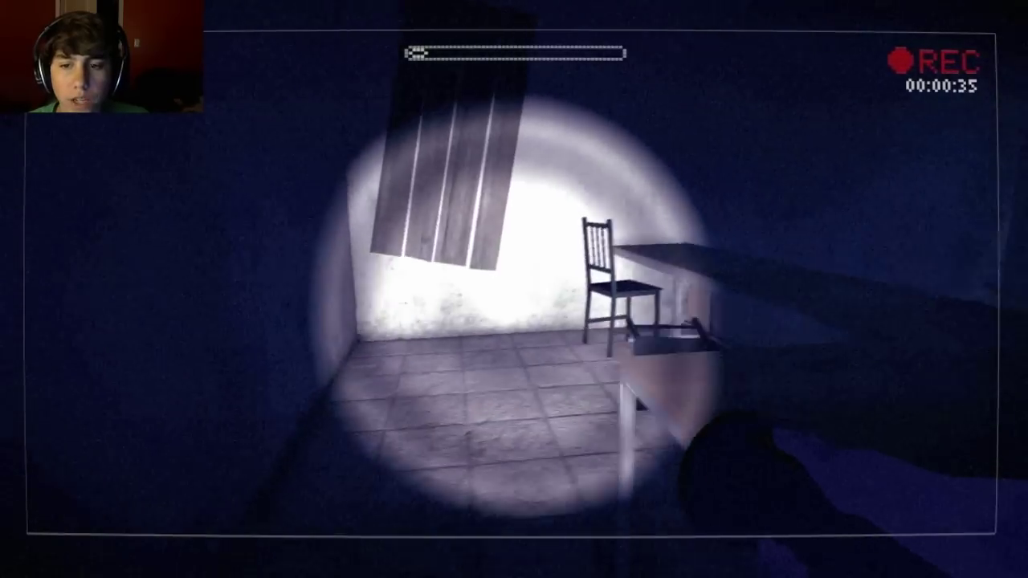
key(w)
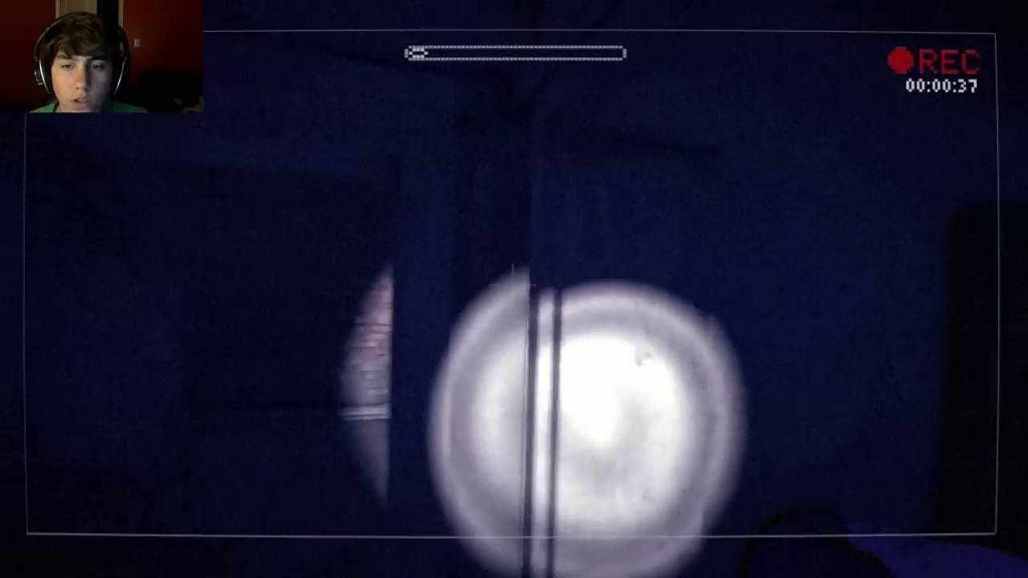
key(w)
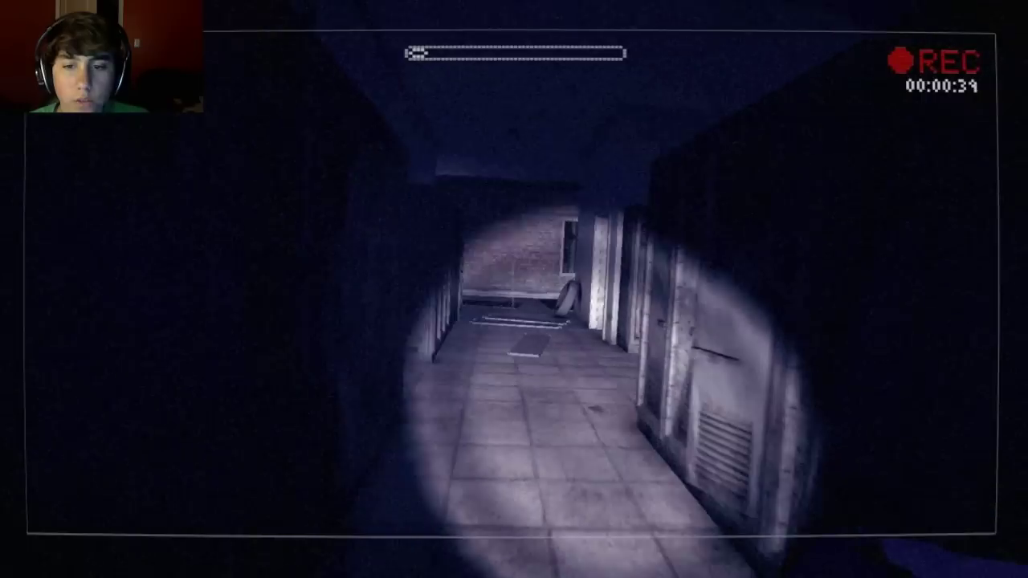
key(w)
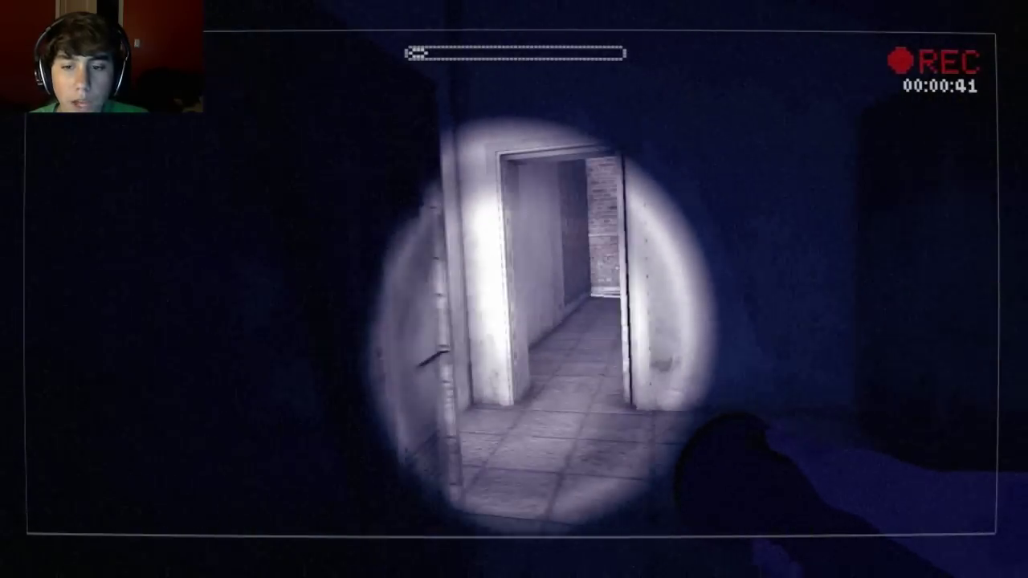
key(w)
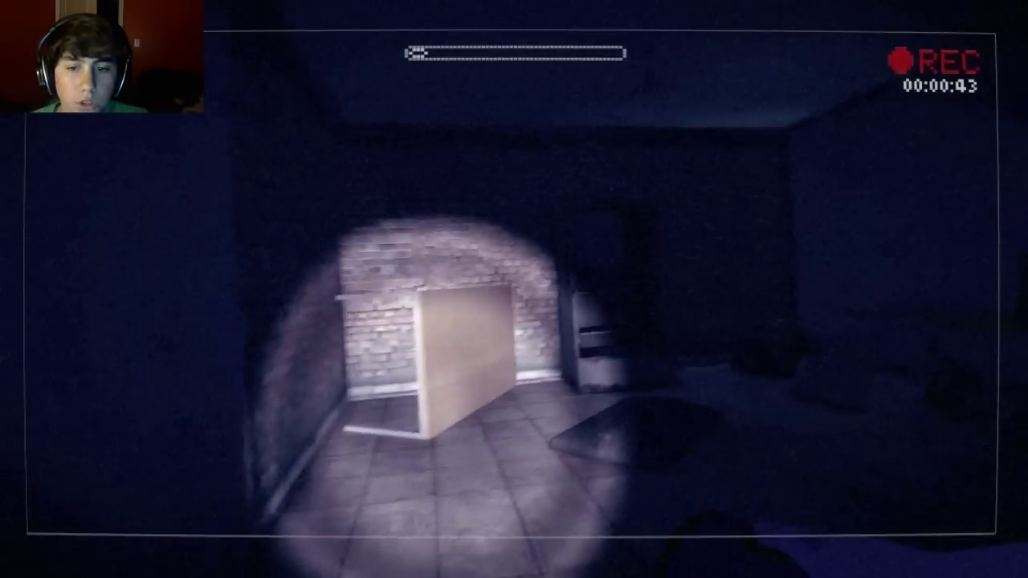
key(w)
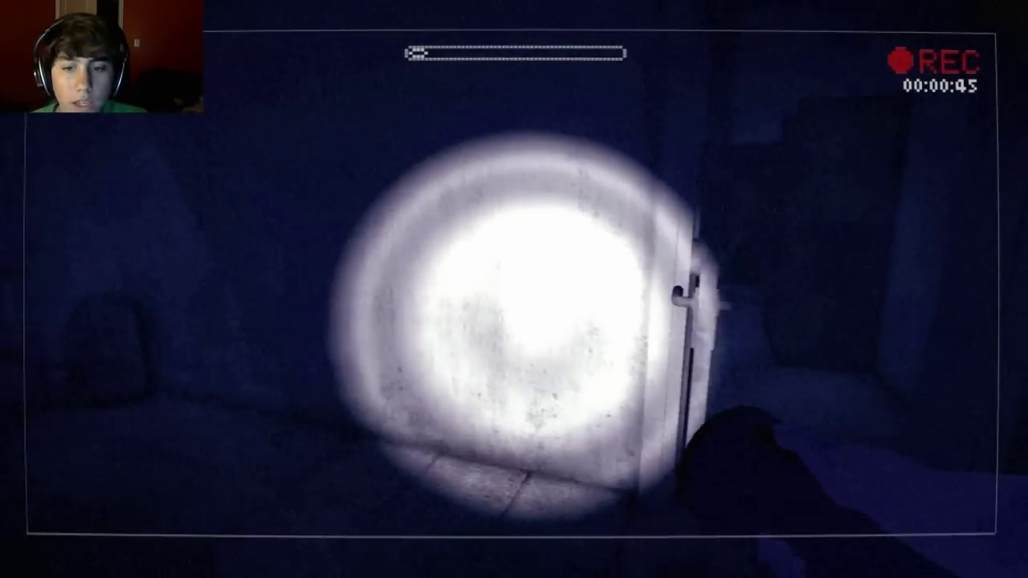
key(w)
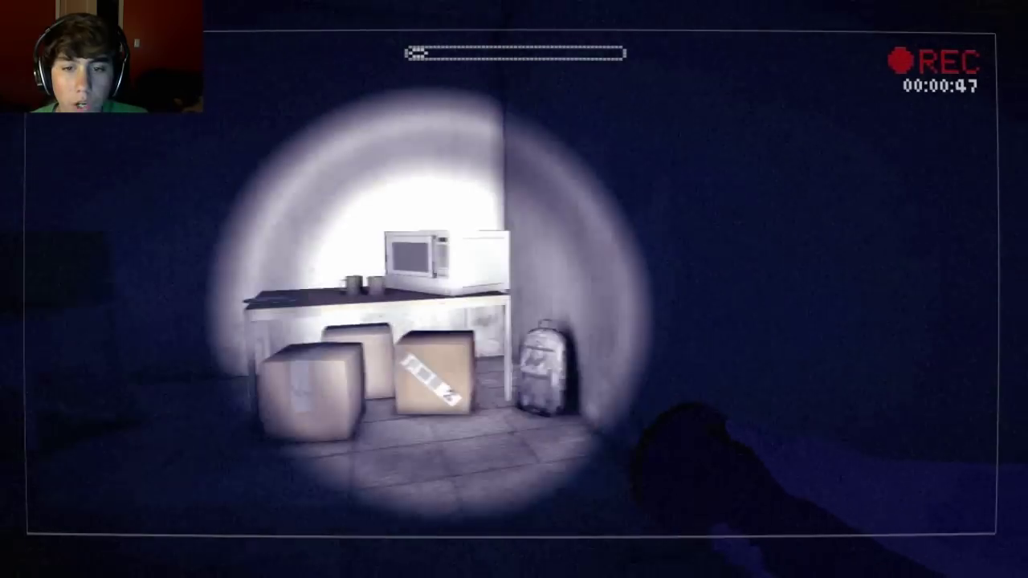
key(w)
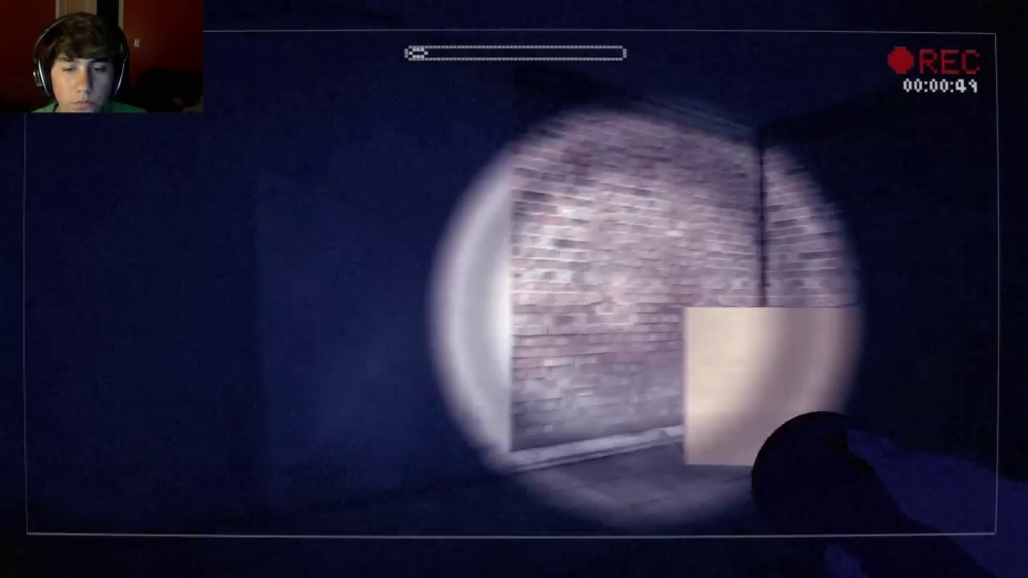
key(w)
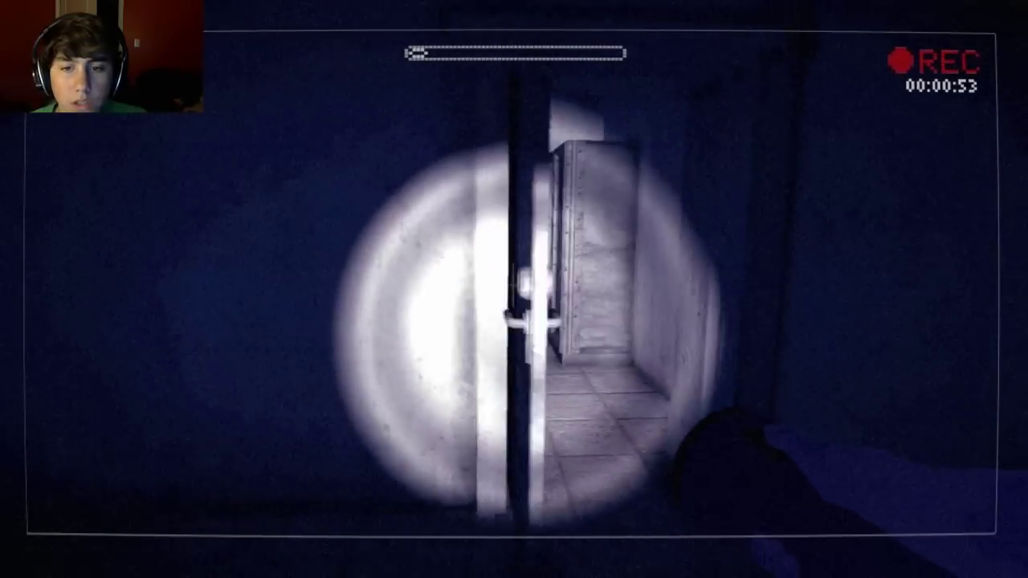
- Continue past the lockers and down the corridor to the toilet stall
key(w)
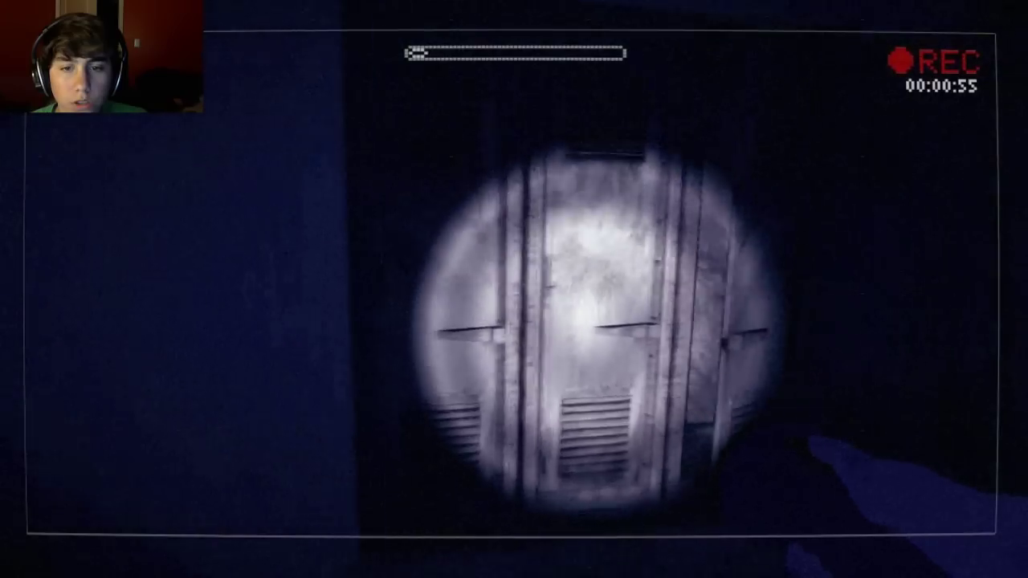
key(w)
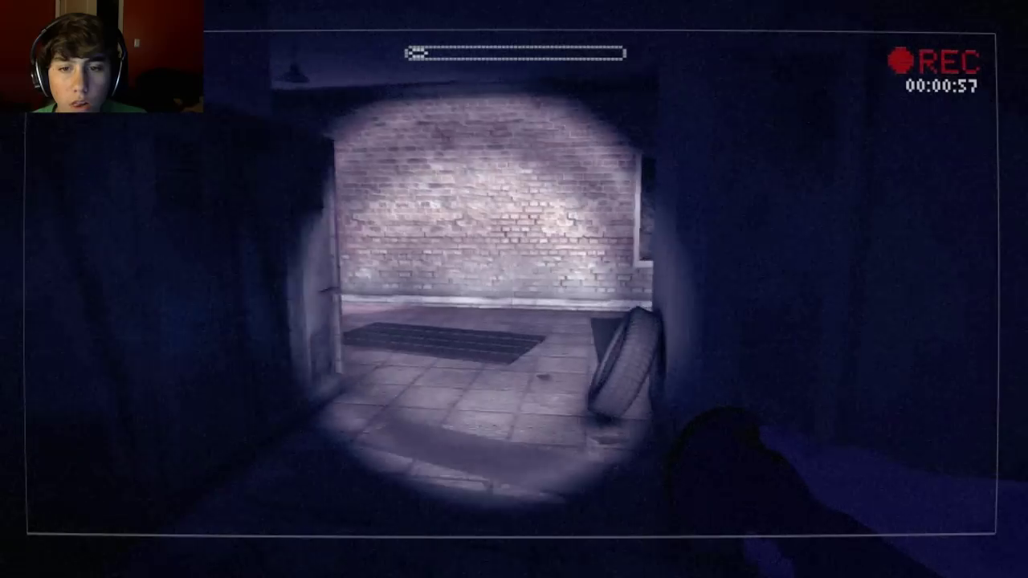
key(w)
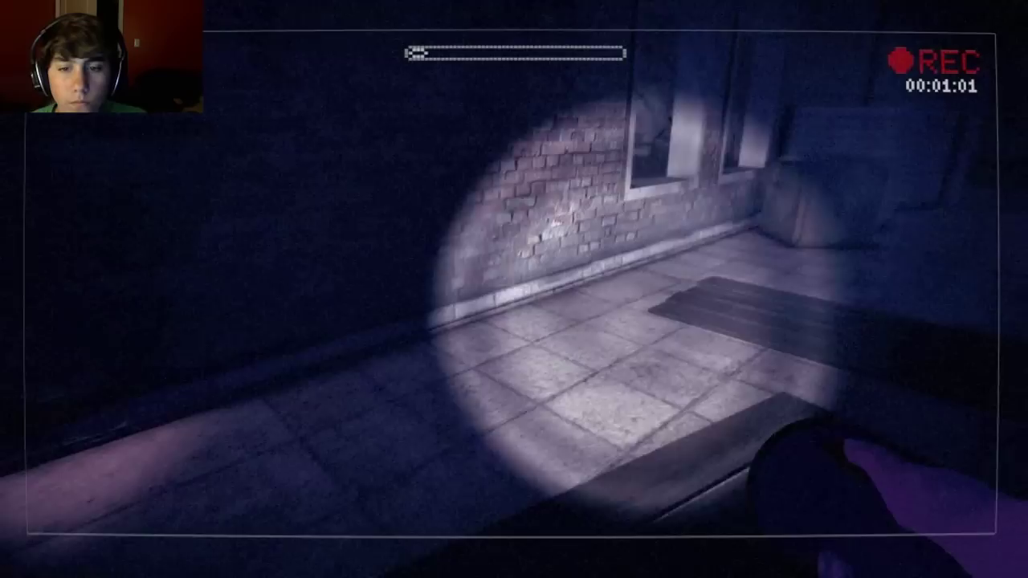
key(w)
key(w)
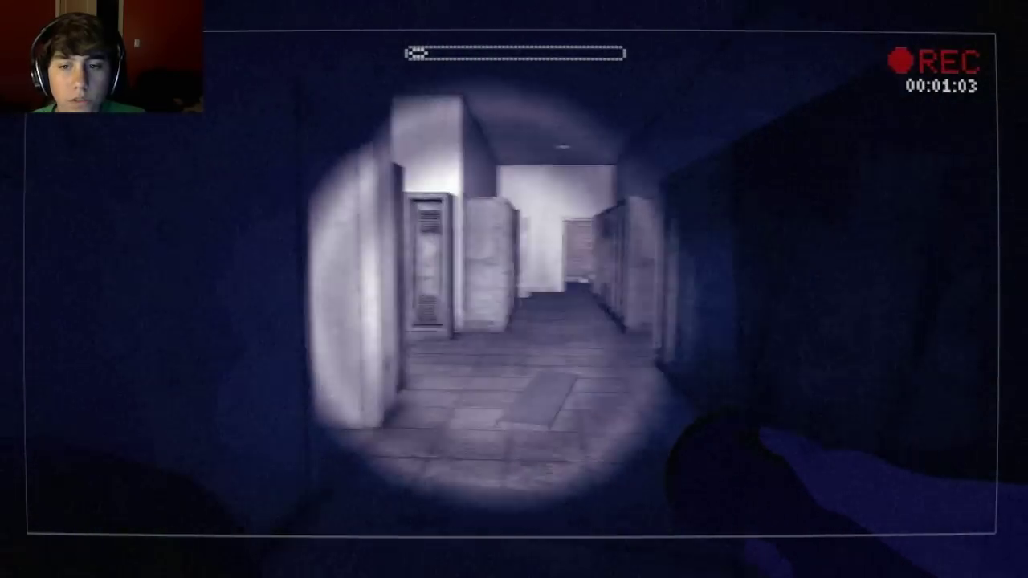
key(w)
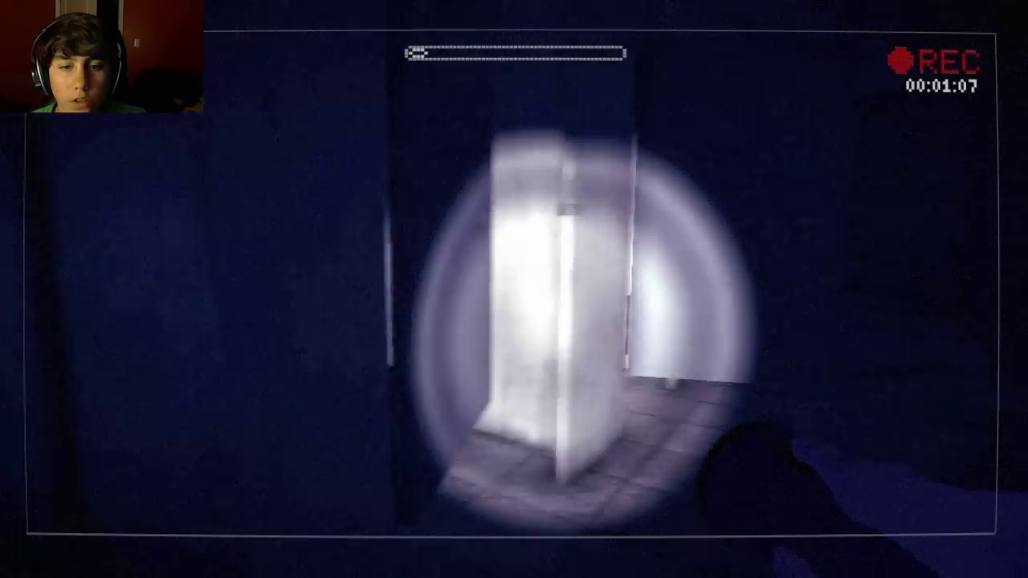
key(w)
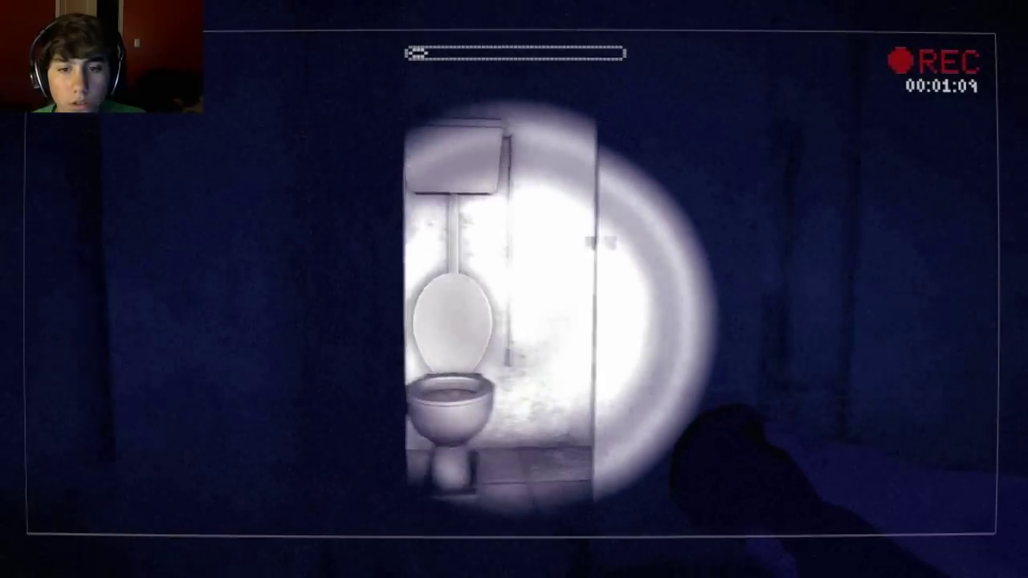
key(w)
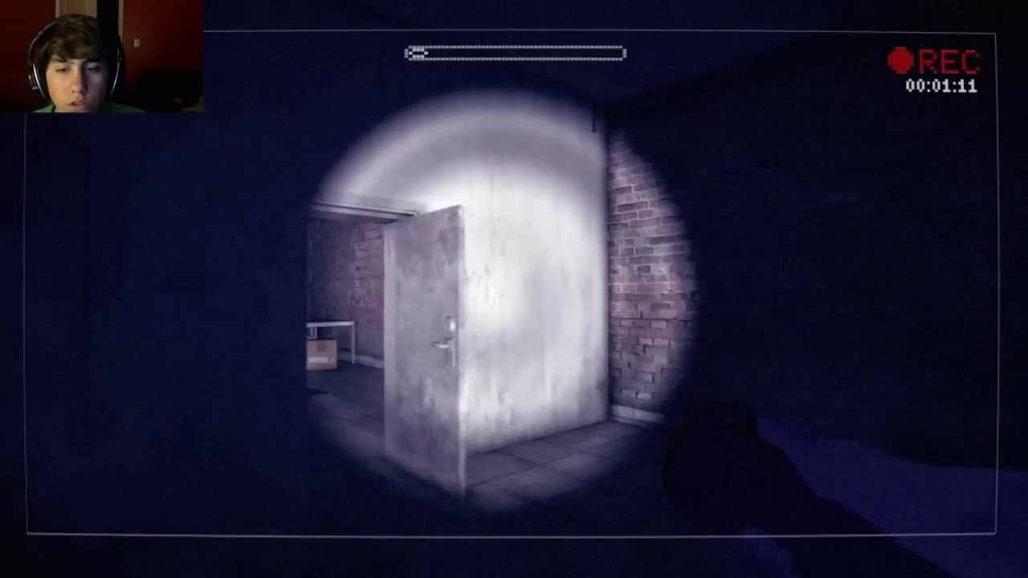
- Sweep the brick room with tables and the dark passage until the wall page appears
key(w)
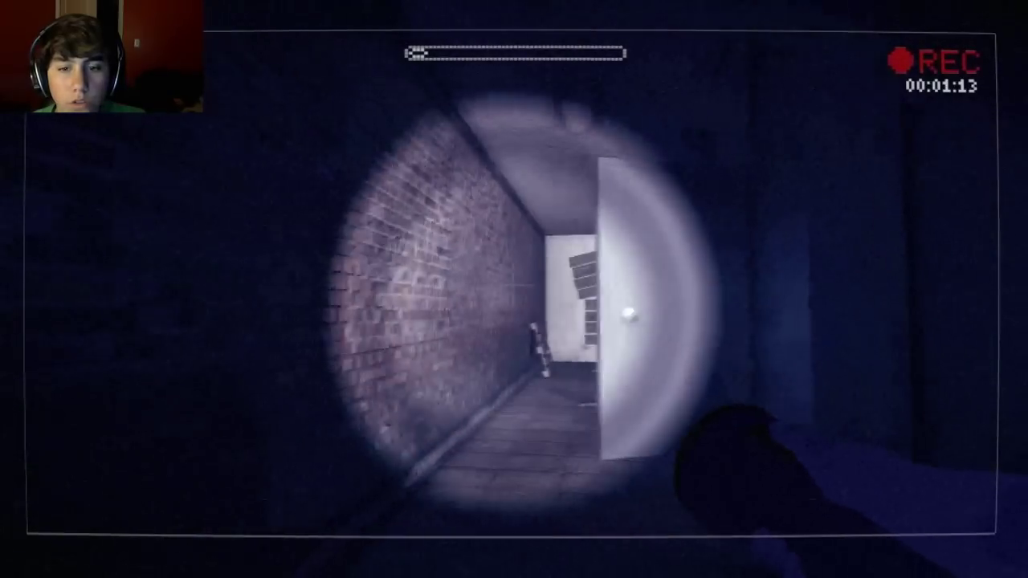
key(w)
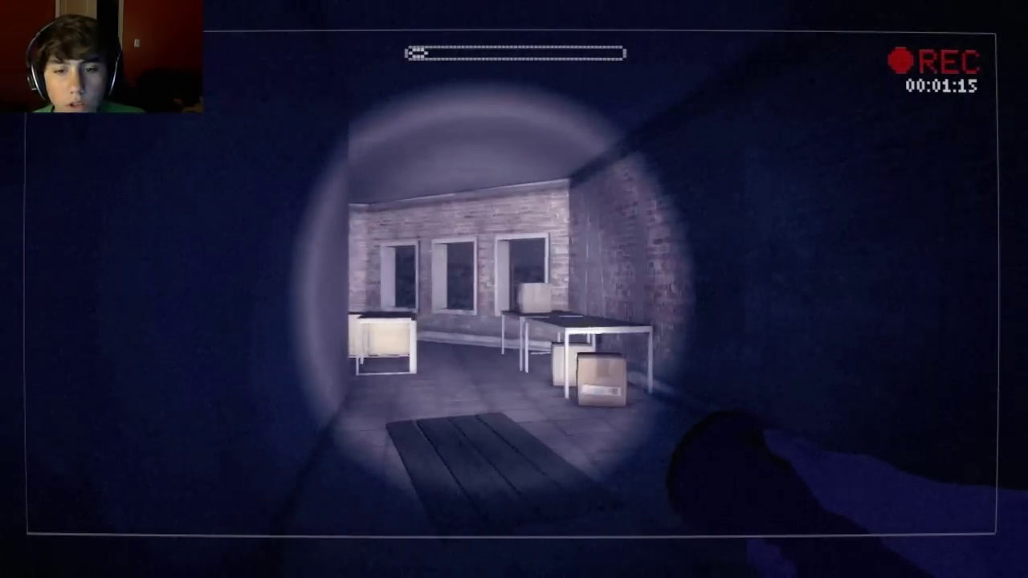
key(w)
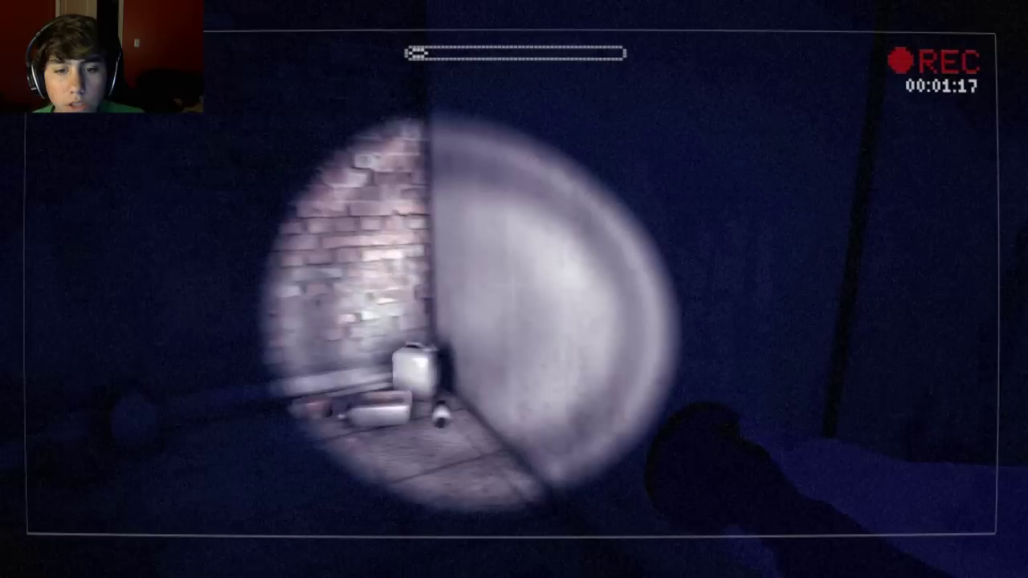
key(w)
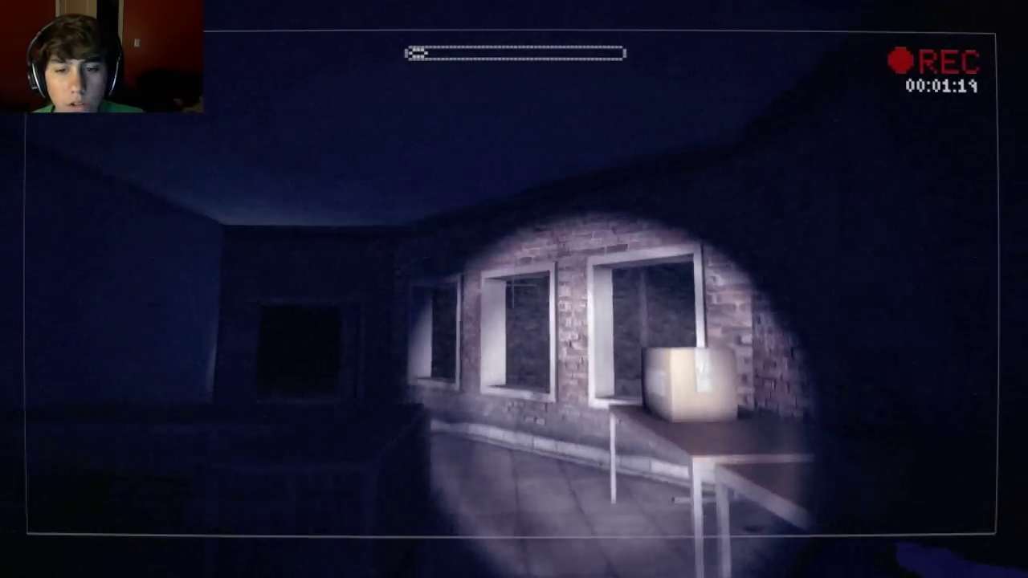
key(w)
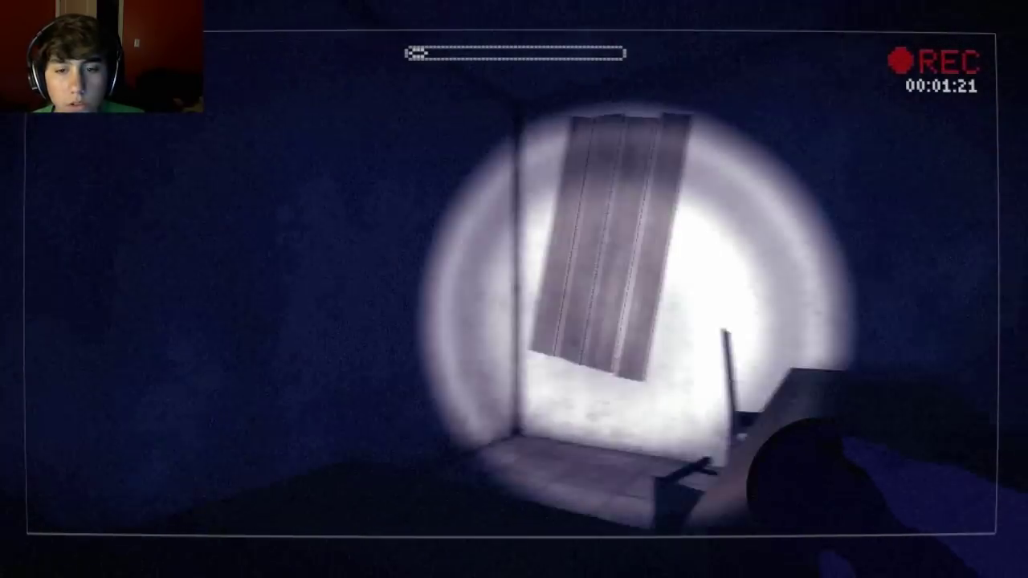
key(w)
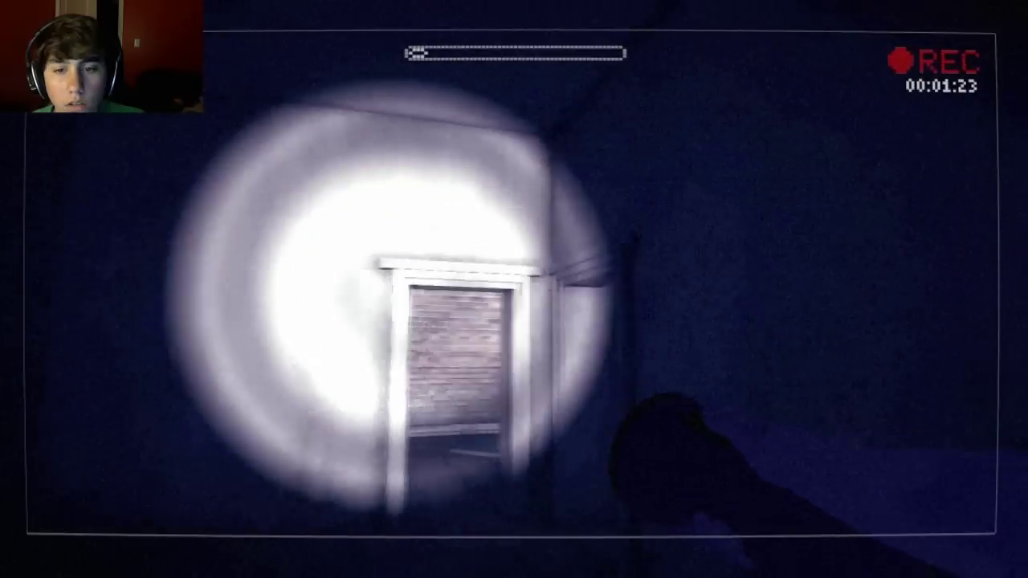
key(w)
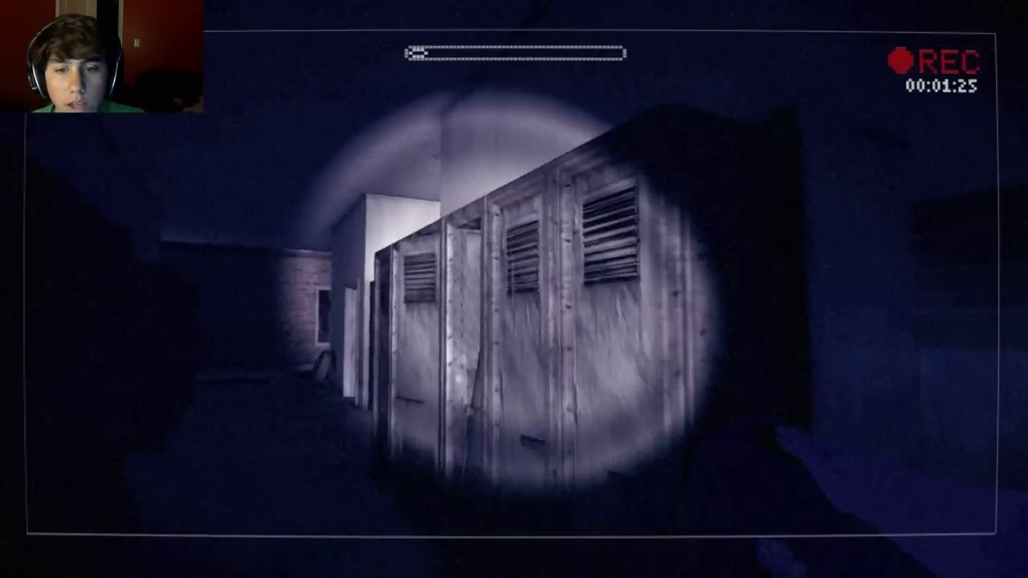
key(w)
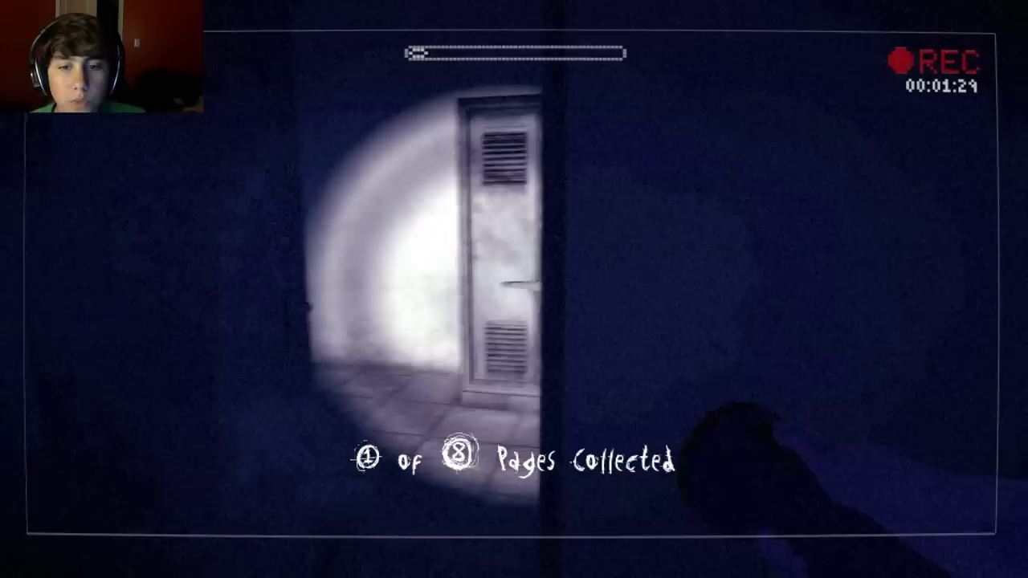
- Move through the brick-walled room past the bathroom stall to the sinks
key(w)
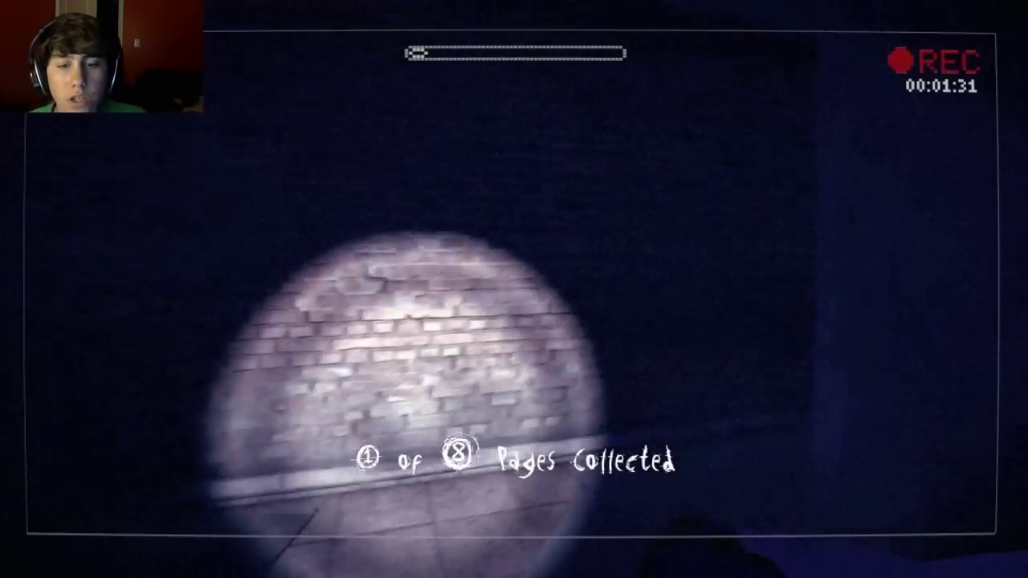
key(w)
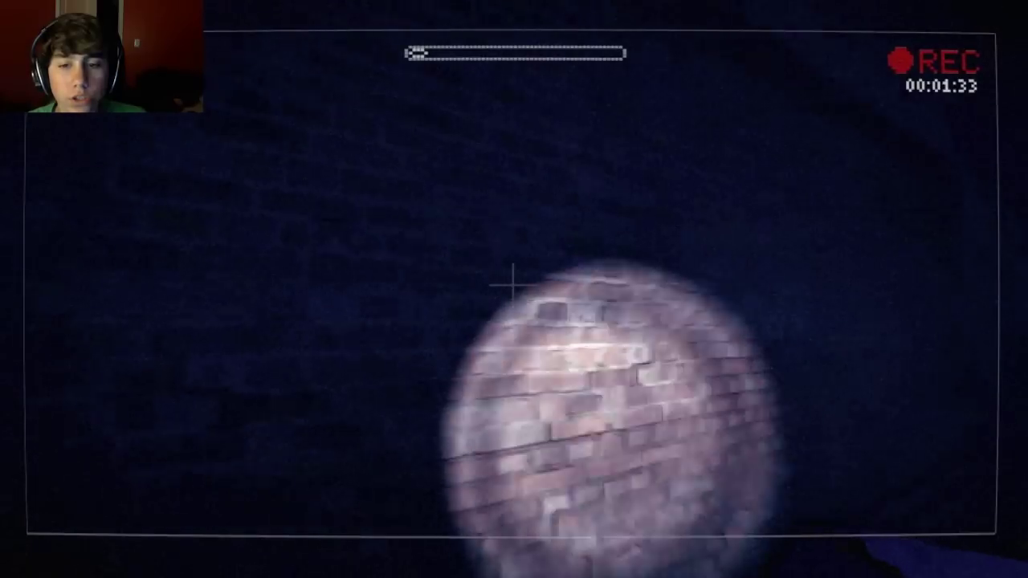
key(w)
key(w)
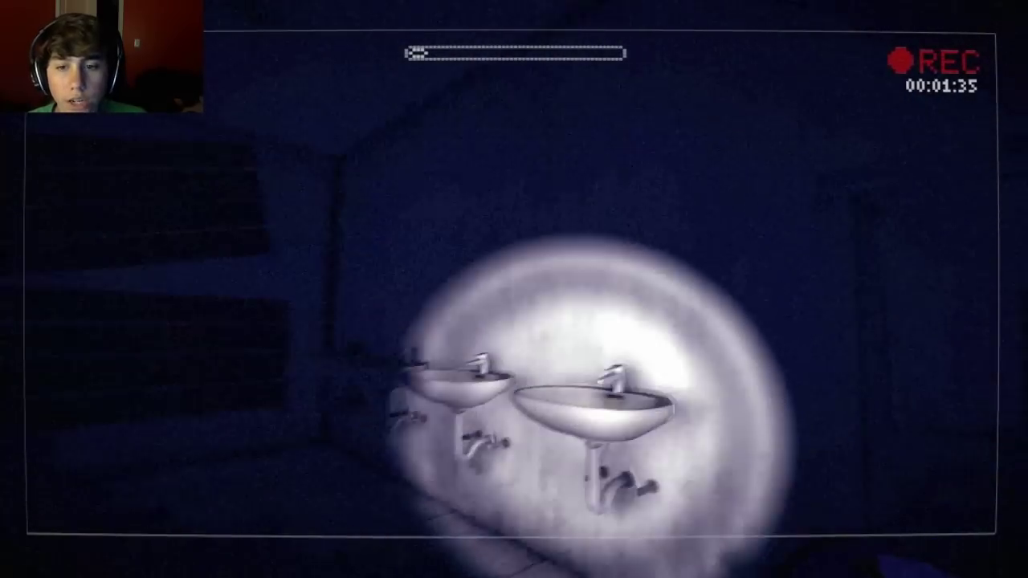
key(w)
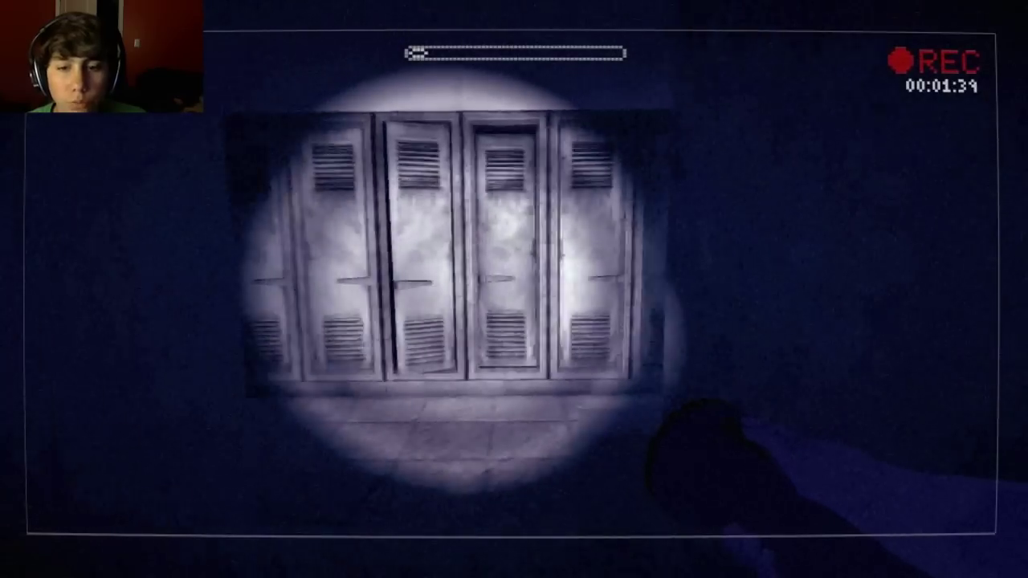
- Pass the lockers and leave the building into the forest trees
key(w)
key(w)
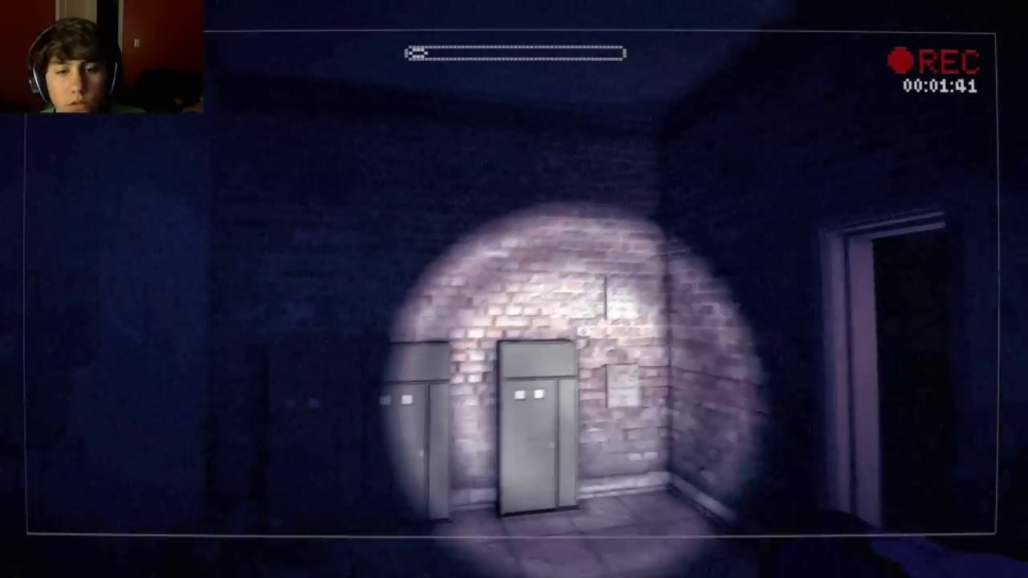
key(w)
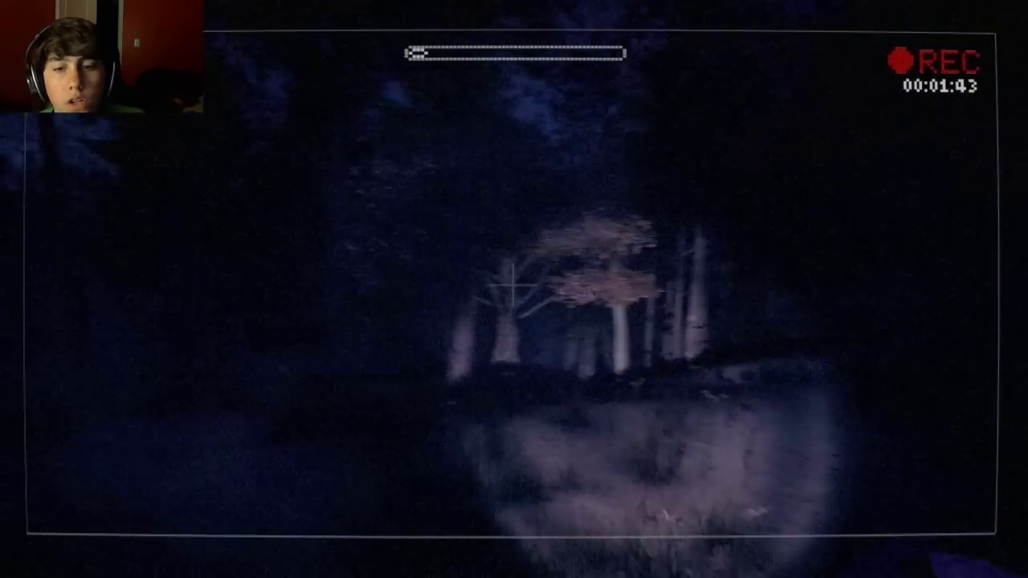
- Follow the winding dirt path through the trees up to a large tree trunk
key(w)
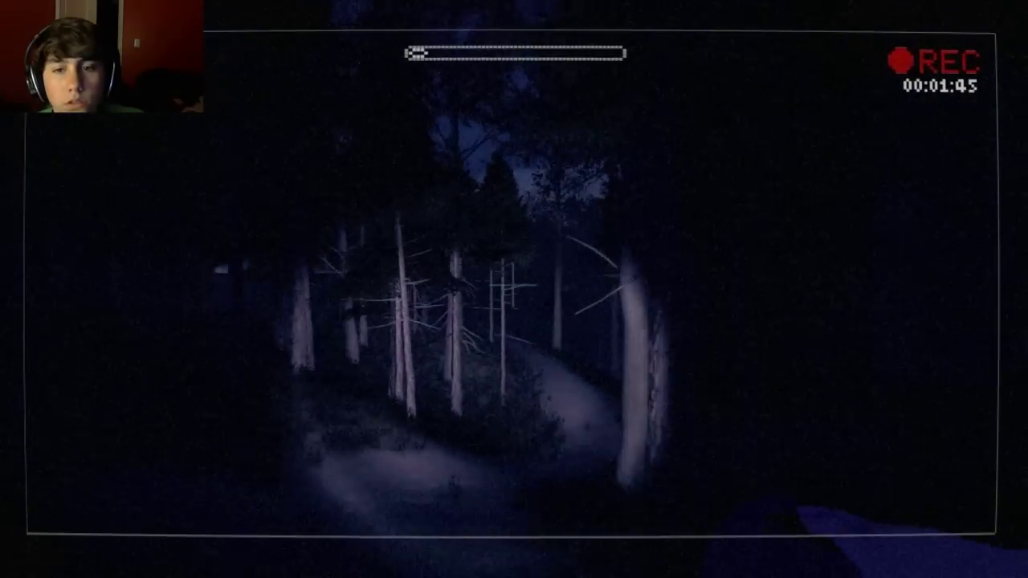
key(w)
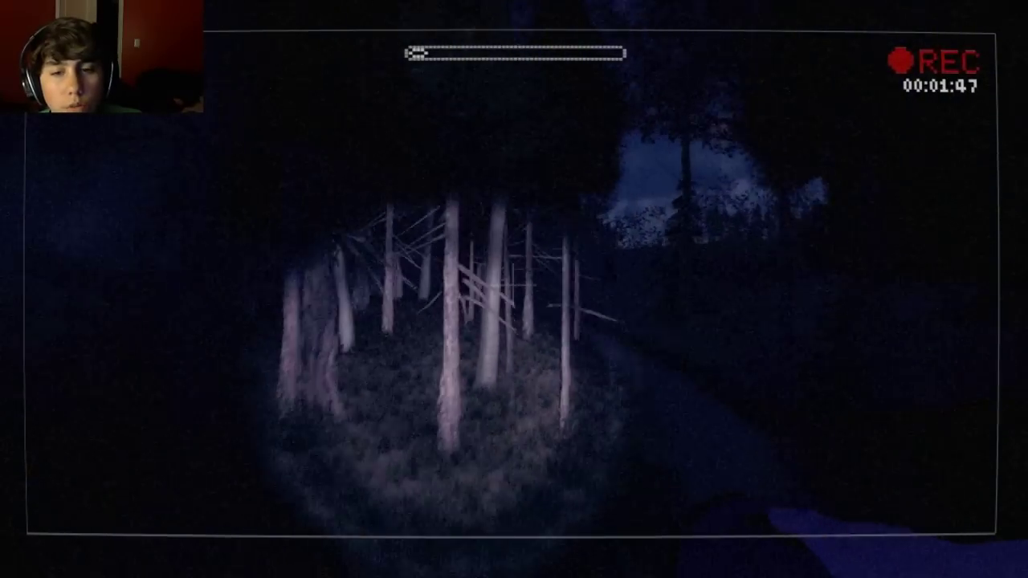
key(w)
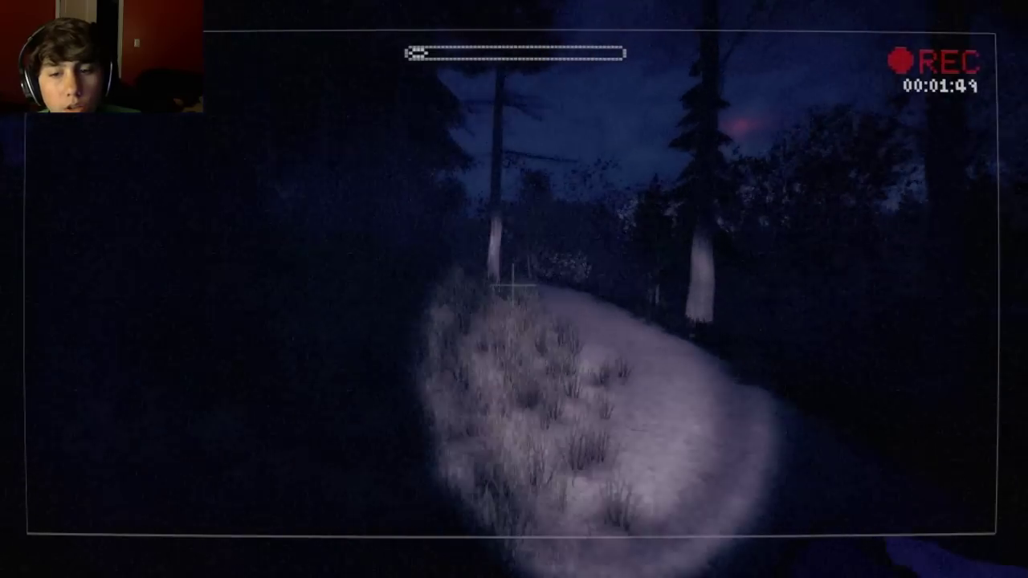
key(w)
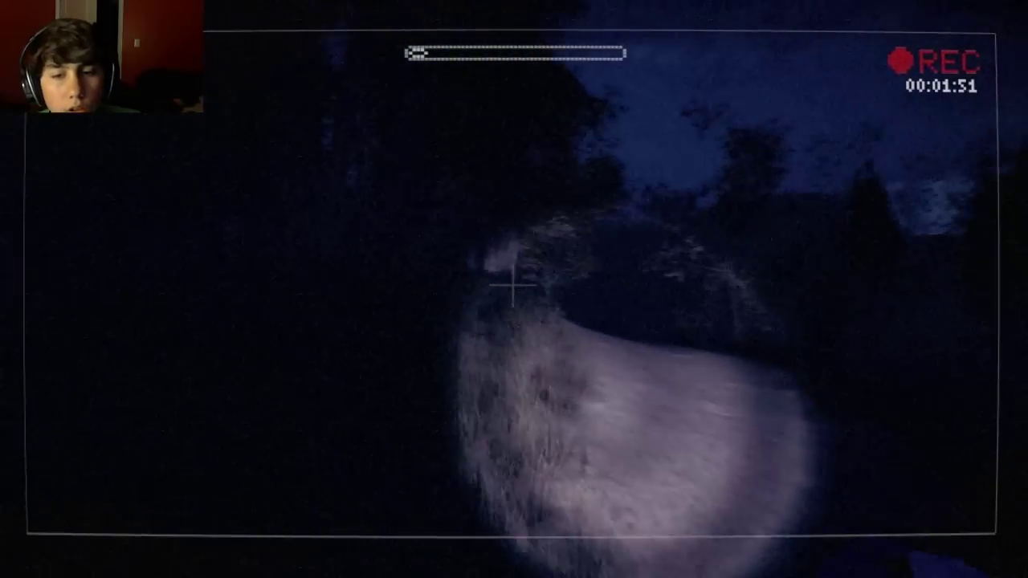
key(w)
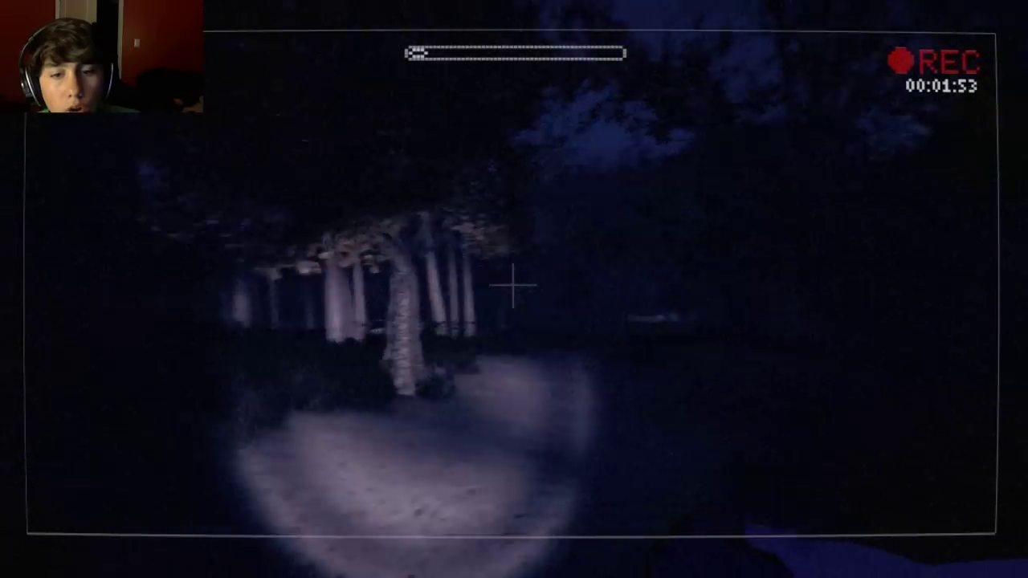
key(w)
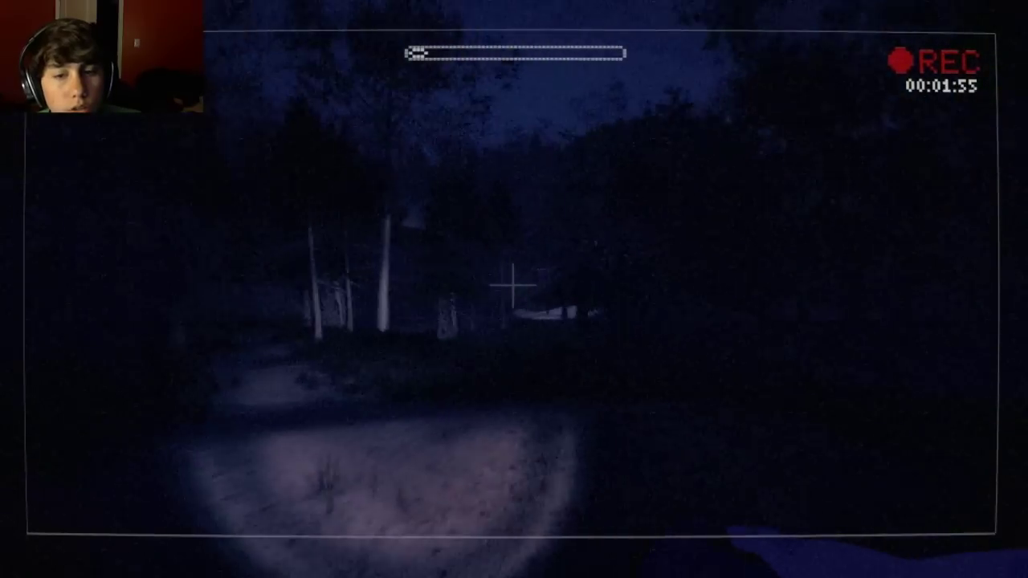
key(w)
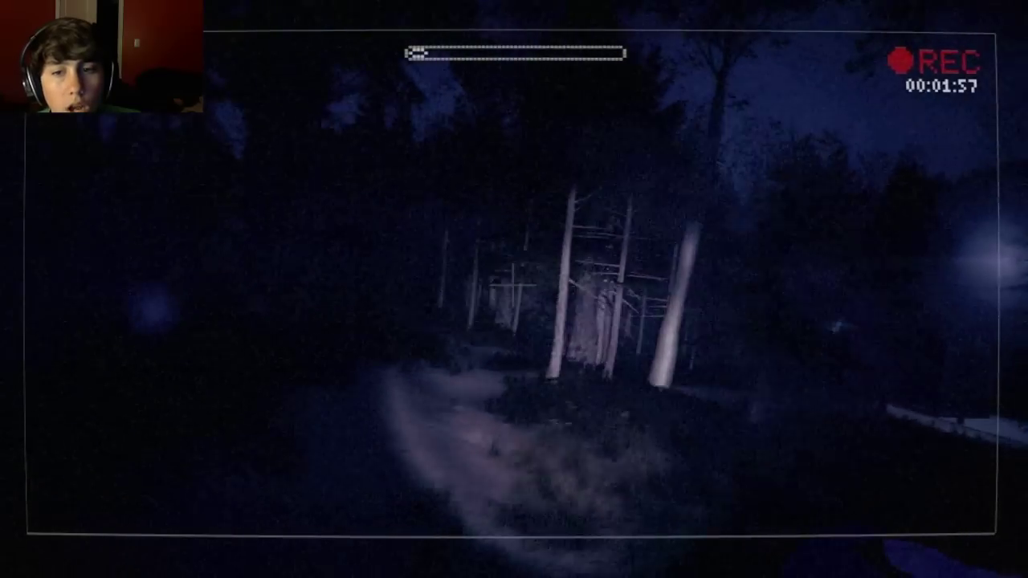
key(w)
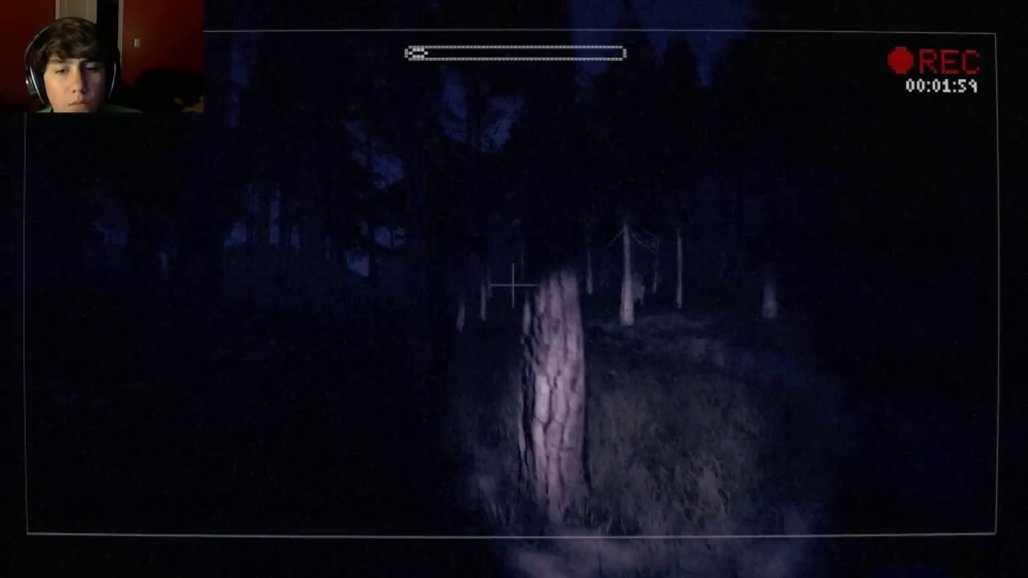
key(w)
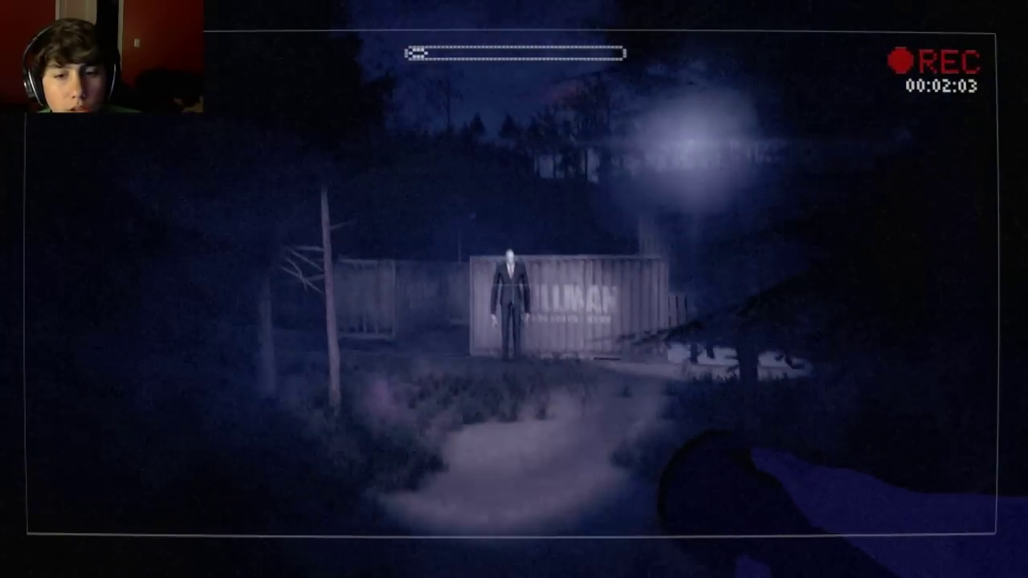
- Back away from Slender Man at the container toward the rocks and trees
key(e)
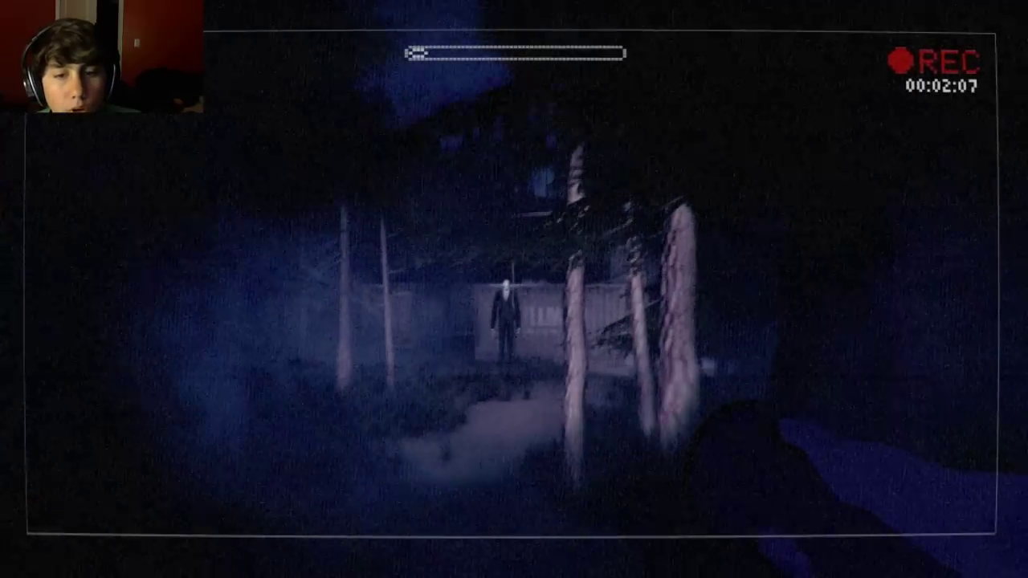
key(s)
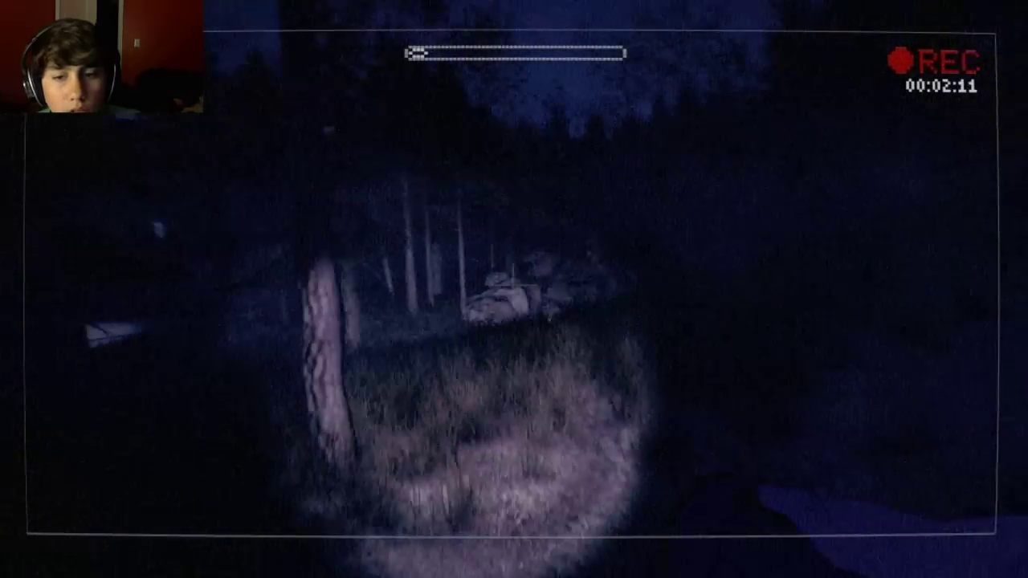
key(w)
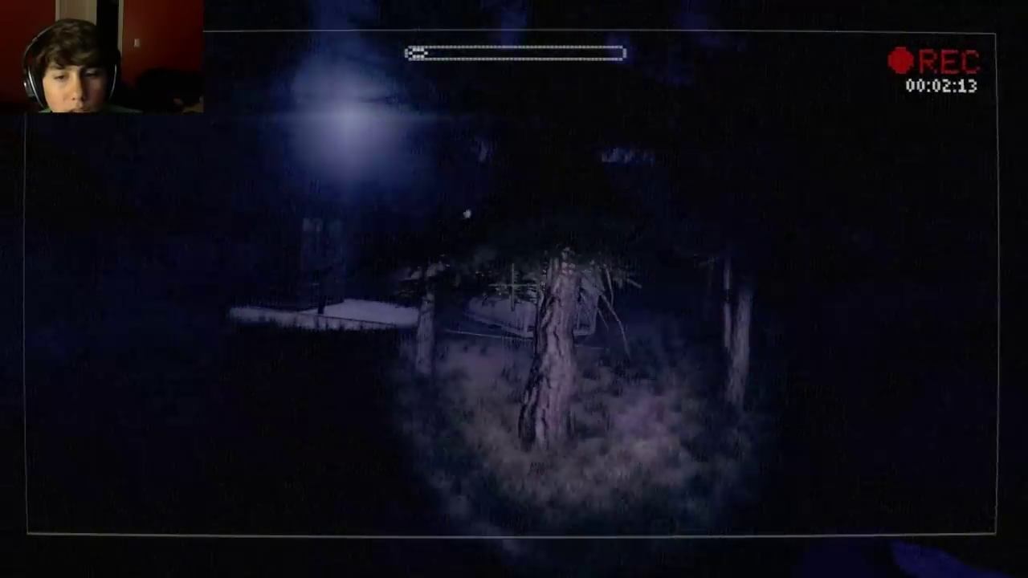
- Cross the forest to the lakeside tent and pick up its page, reaching 2 of 8
key(w)
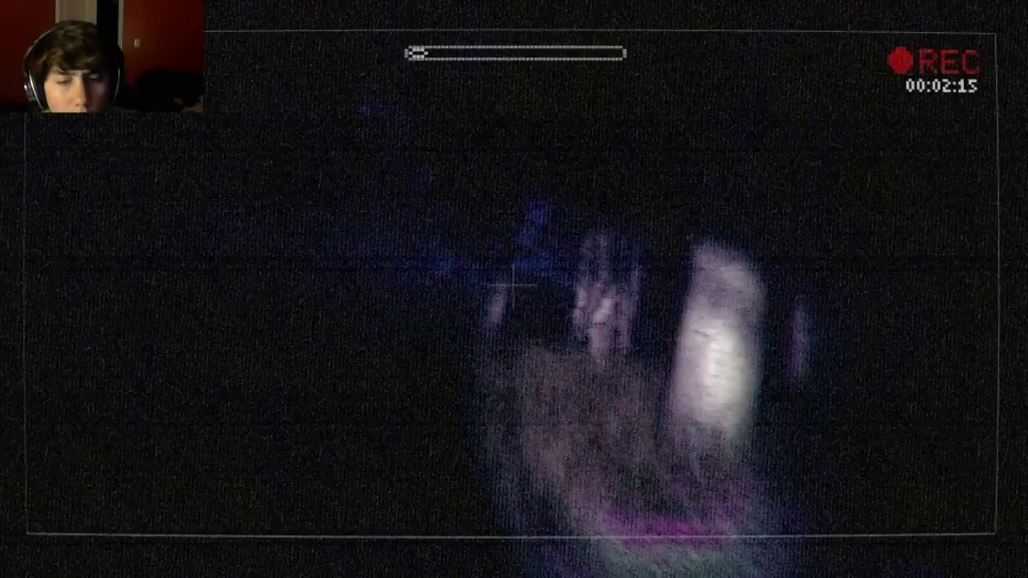
key(w)
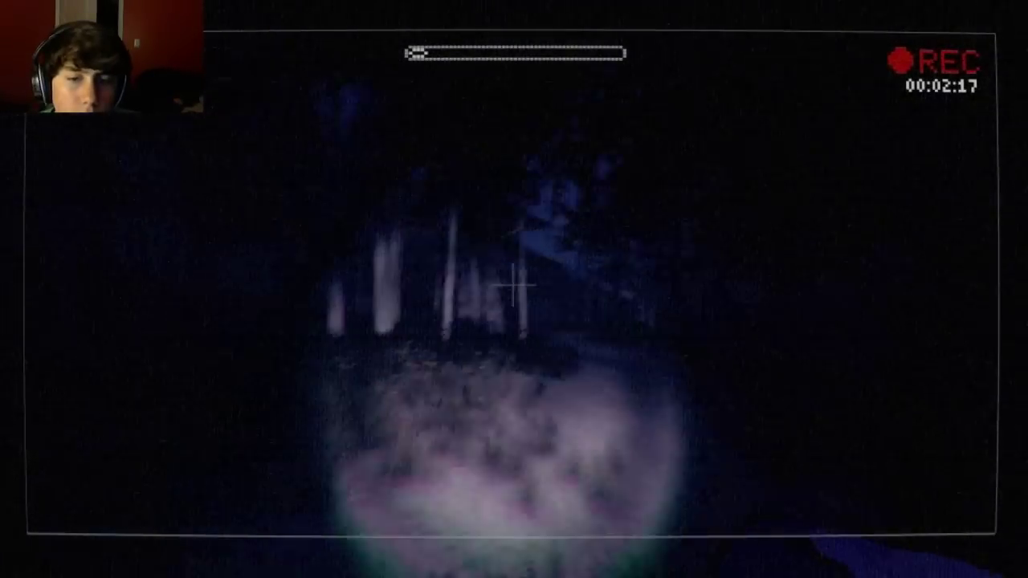
key(w)
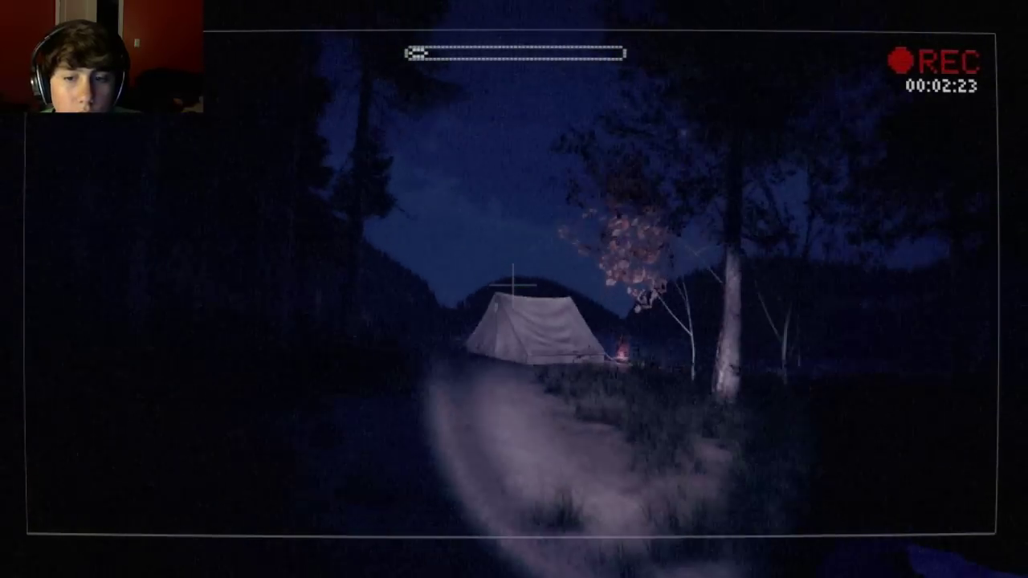
key(w)
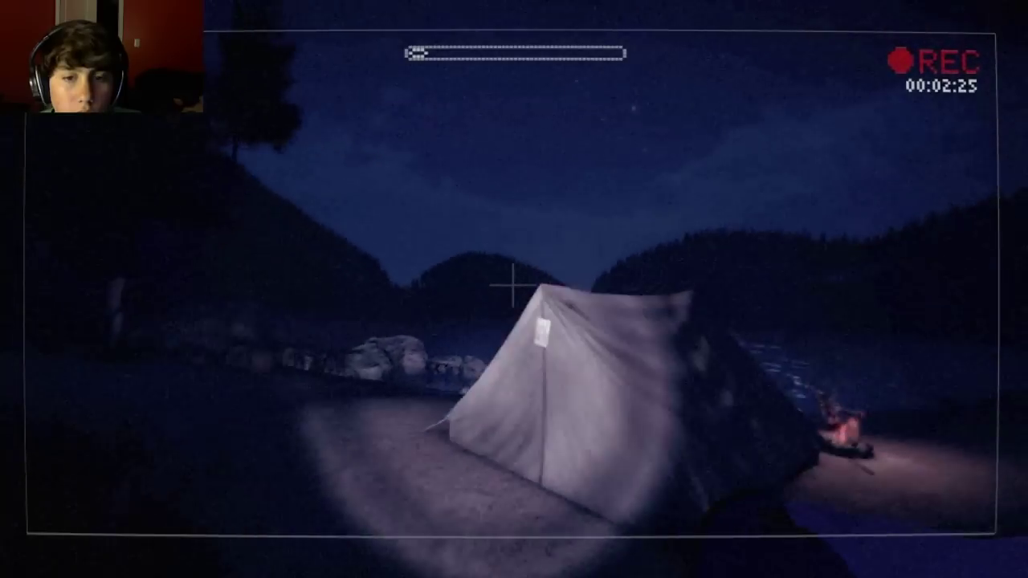
click(513, 285)
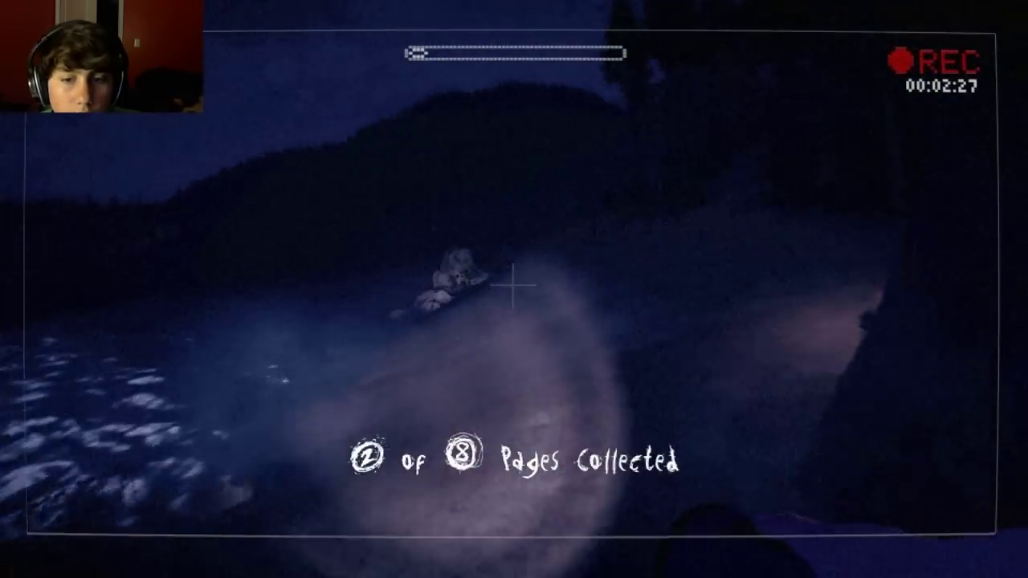
- Turn from the lake and walk through the pines toward the fence and containers
key(w)
key(w)
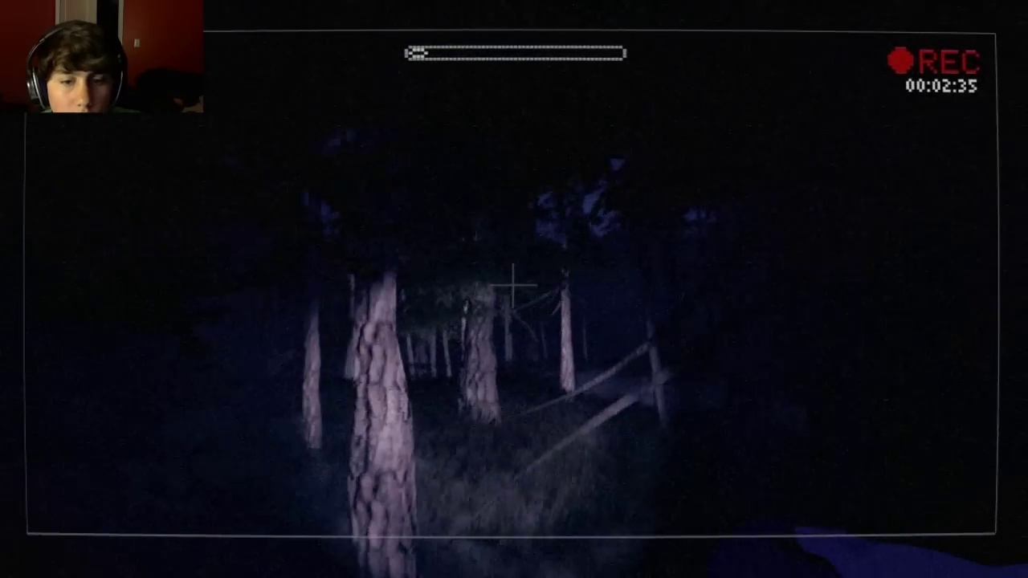
key(w)
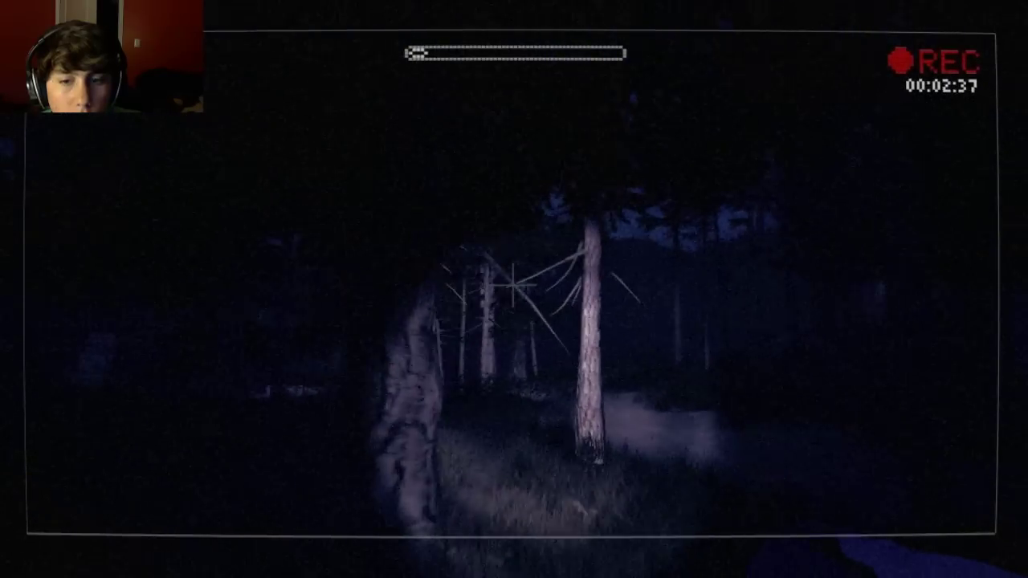
key(w)
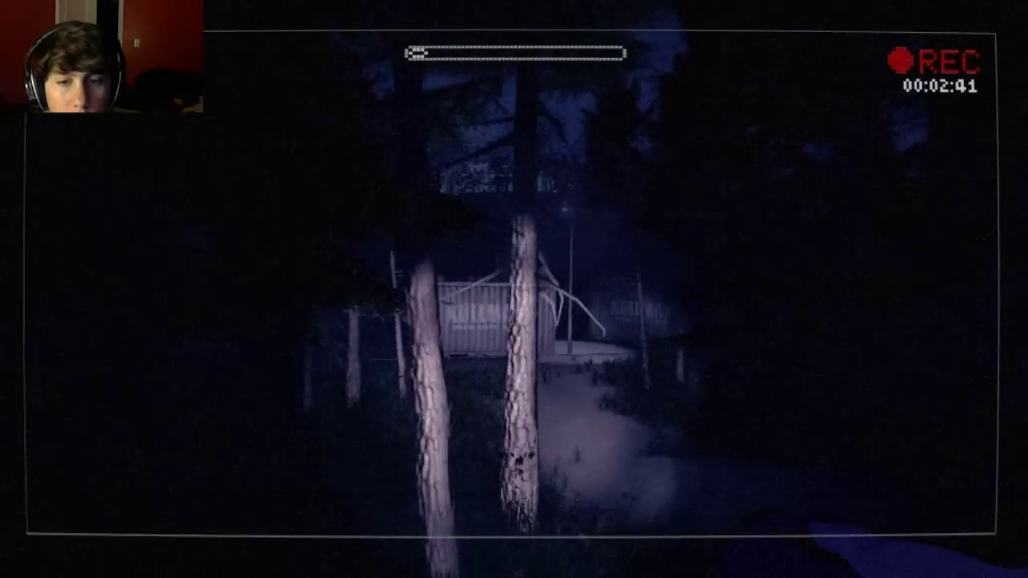
- Walk past the KULLMAN container and around the barrels in the container yard
key(w)
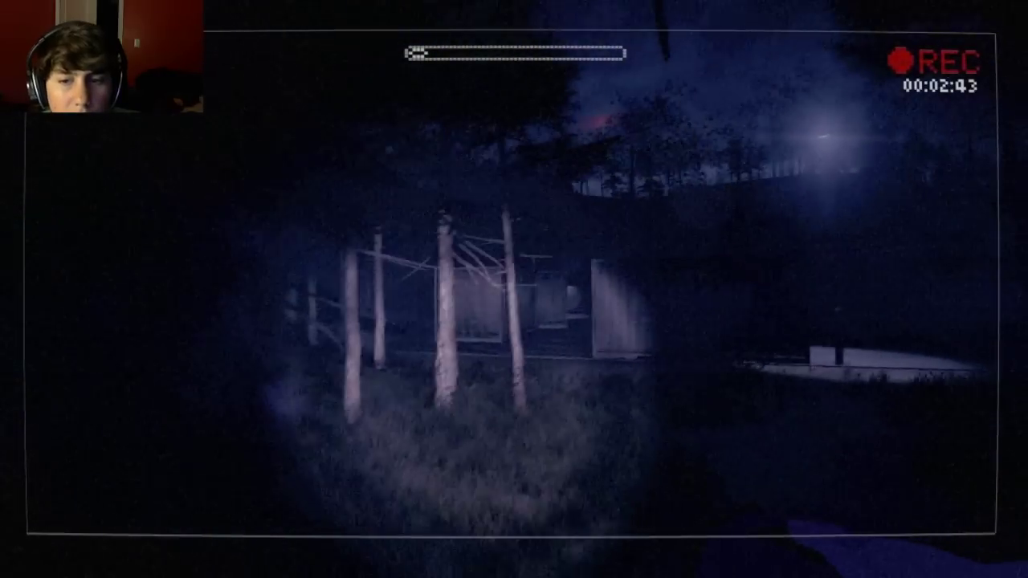
key(w)
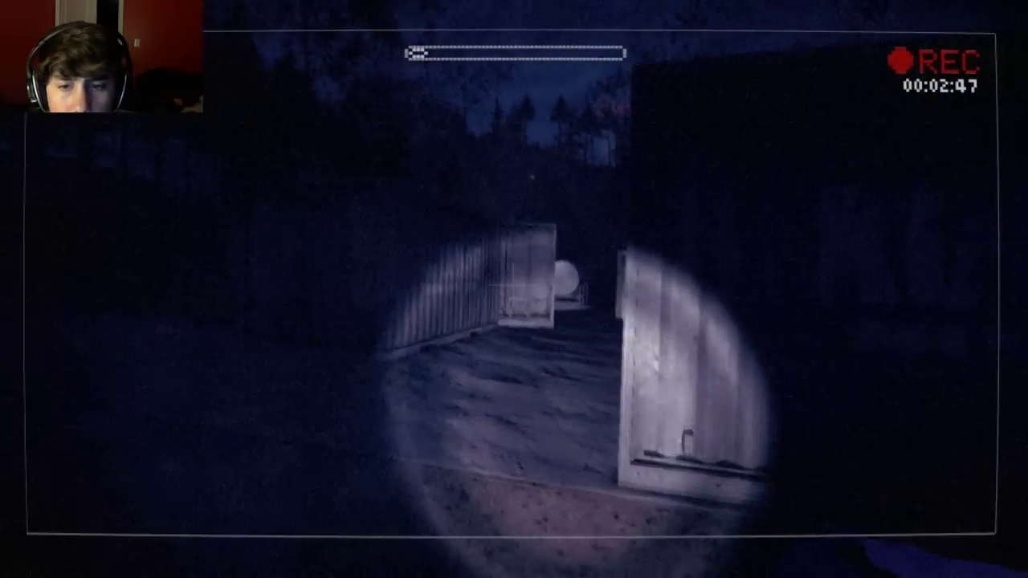
key(w)
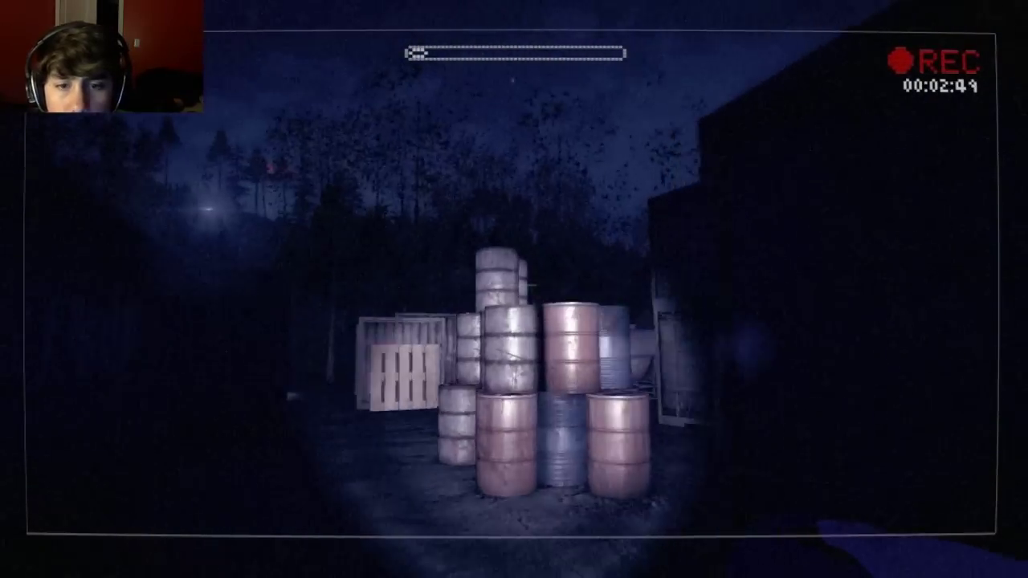
key(w)
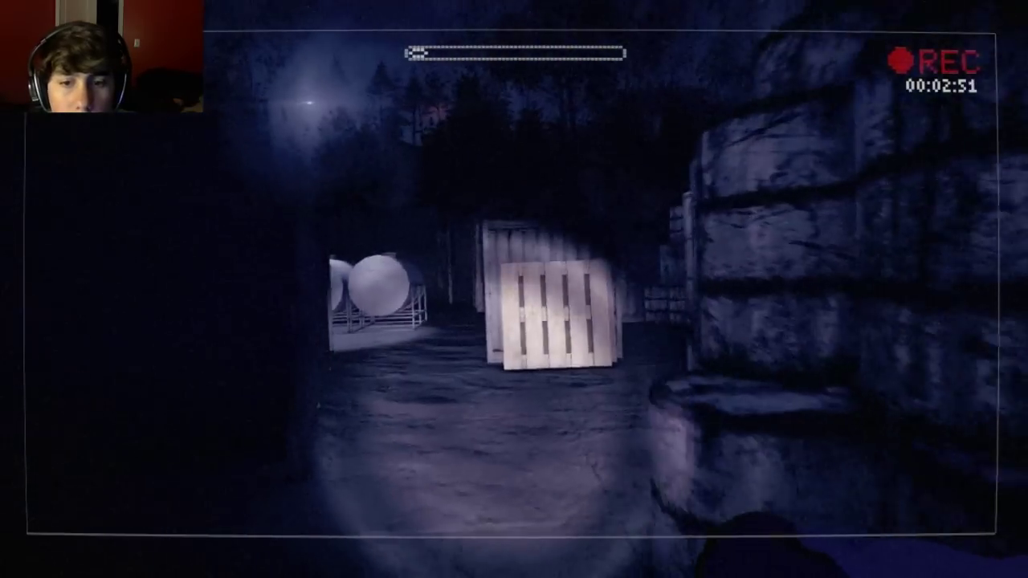
key(w)
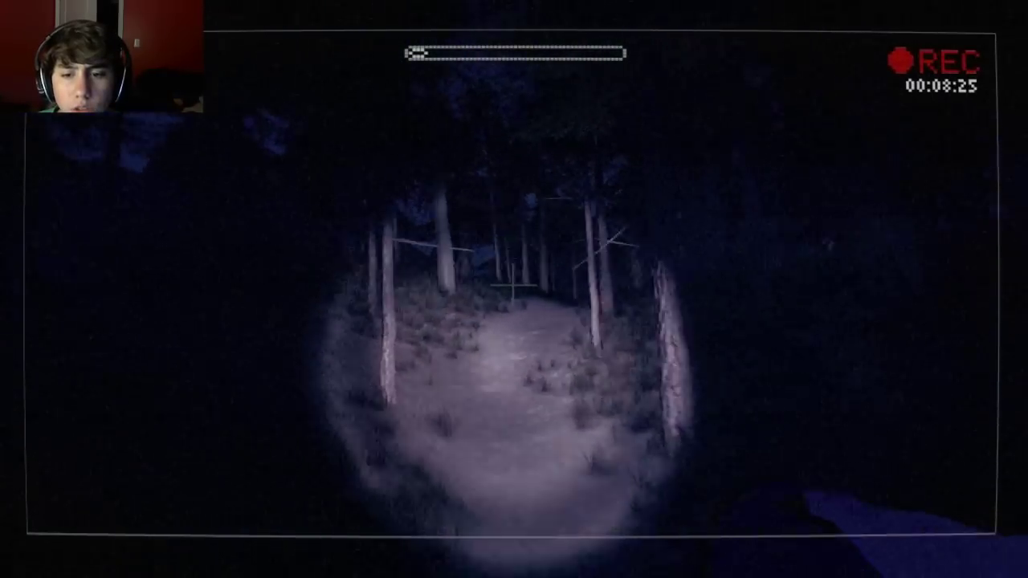
- Walk along the pine-lined trail toward an open grassy patch
key(w)
- Walk past the abandoned car, bearing left through the pines, to the yard with the white tank
key(w)
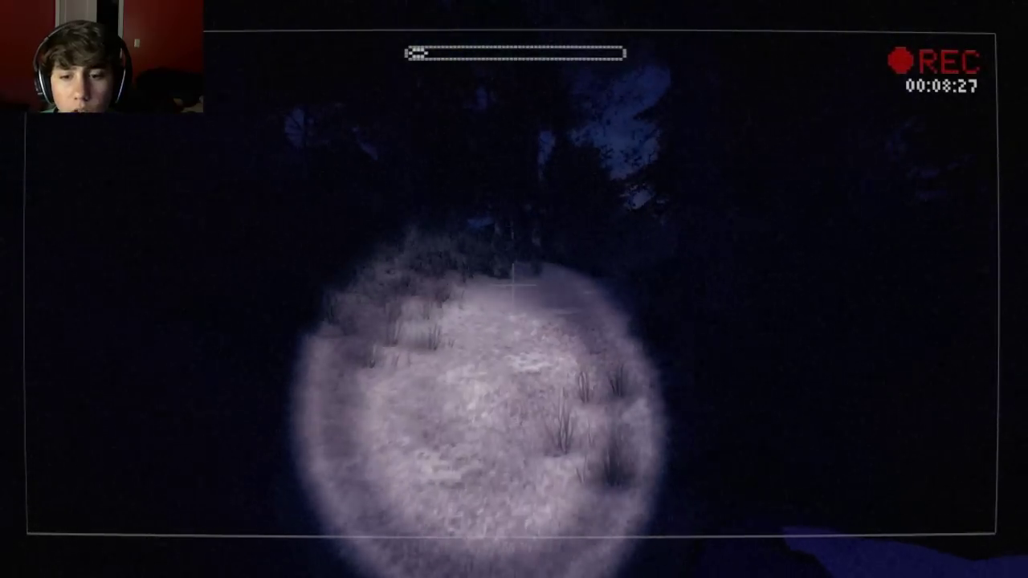
key(w)
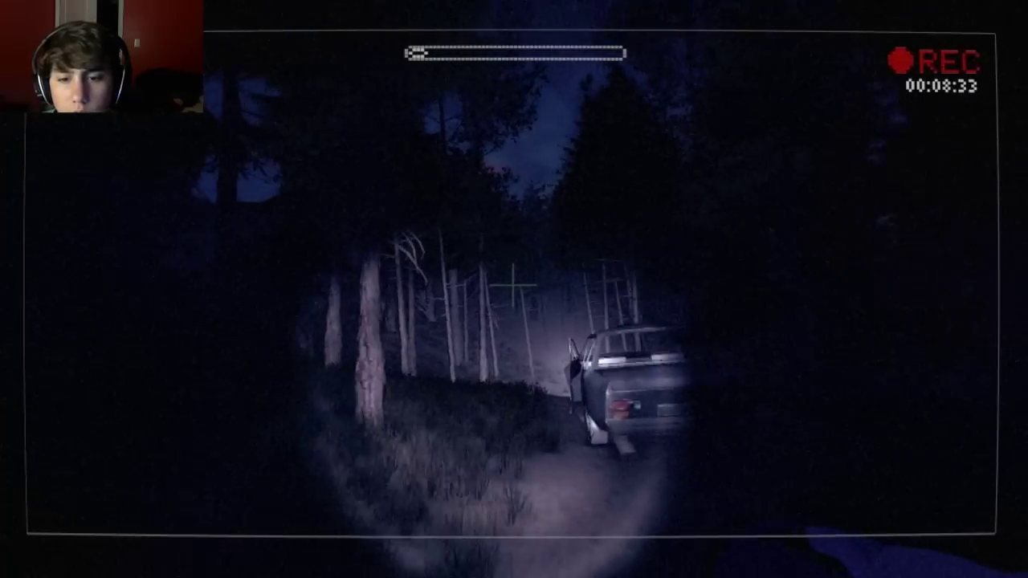
key(w)
key(w)
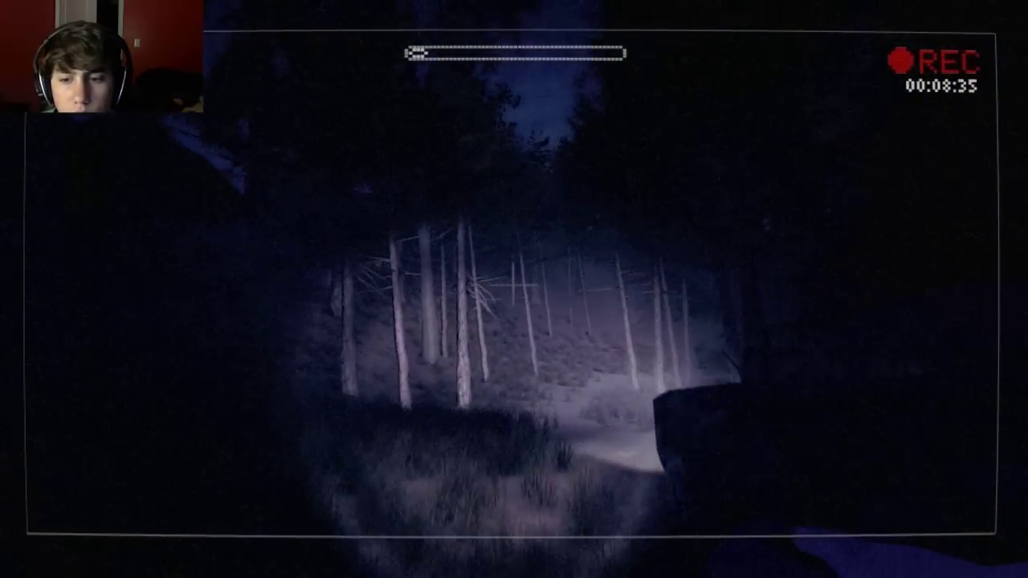
key(w)
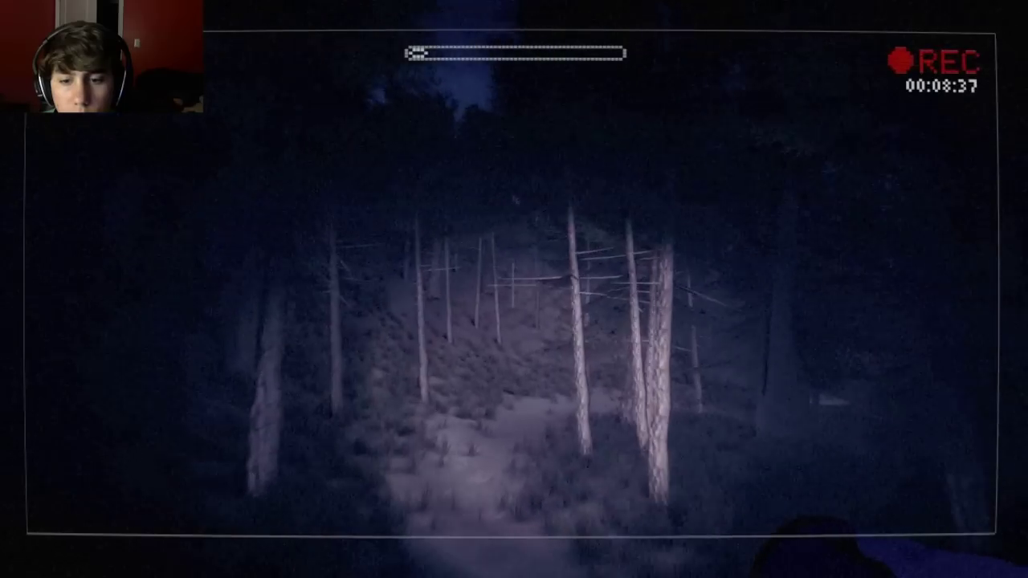
key(w)
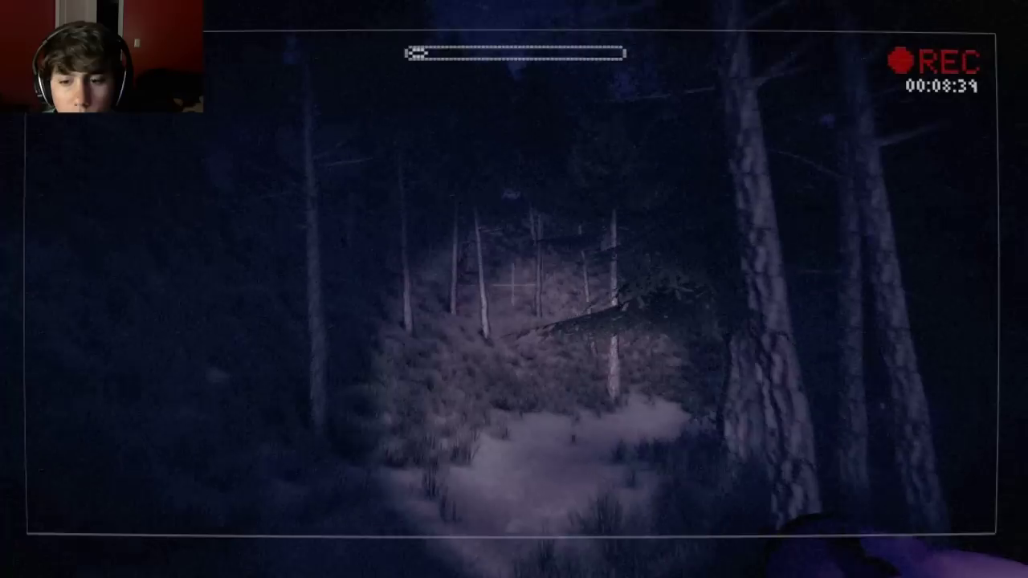
key(w)
key(w)
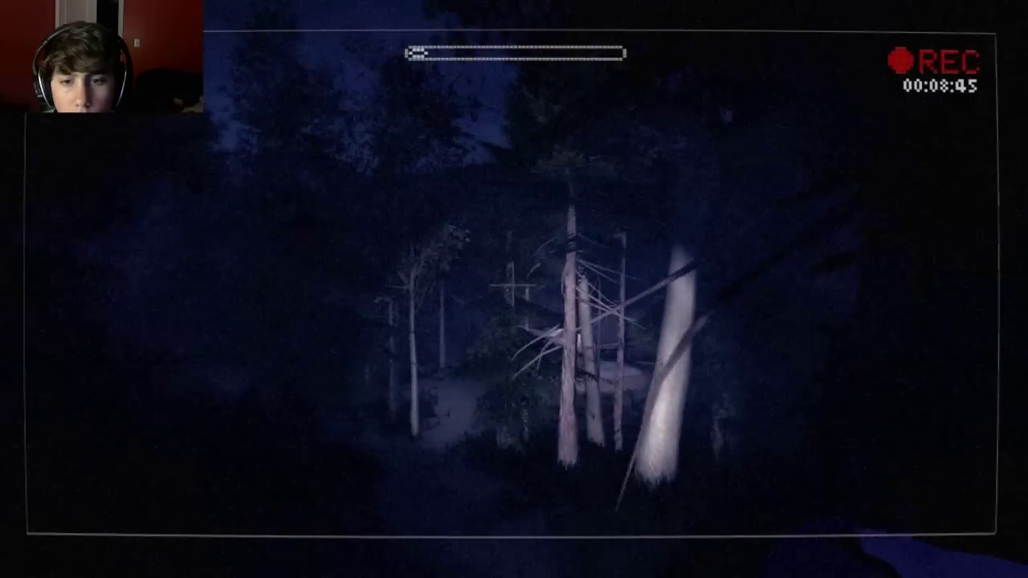
key(w)
key(w)
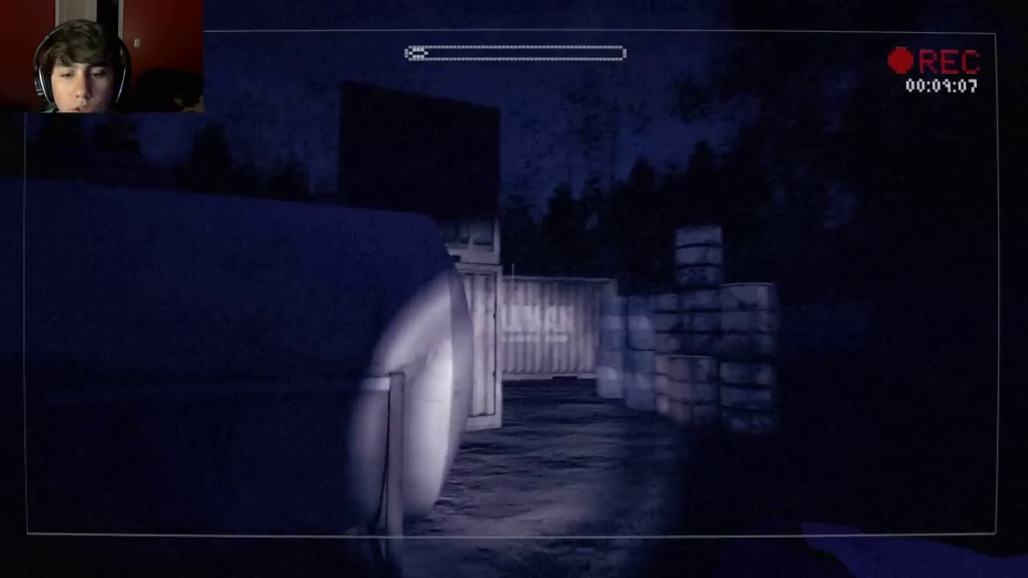
- Switch the flashlight on while crossing the shipping container yard
click(514, 285)
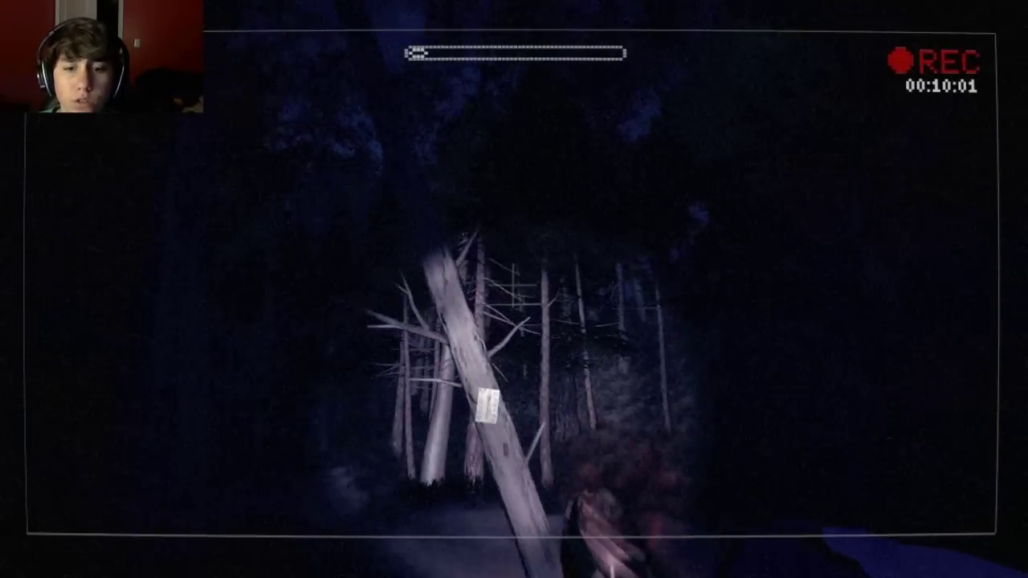
- Pick up the page on the leaning dead trunk, bringing the count to 7 of 8
click(514, 289)
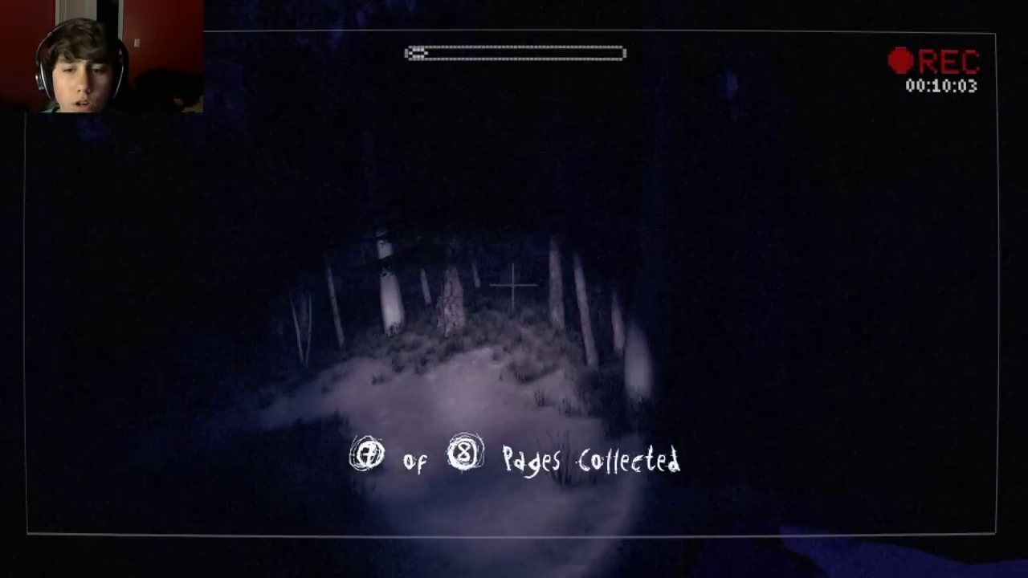